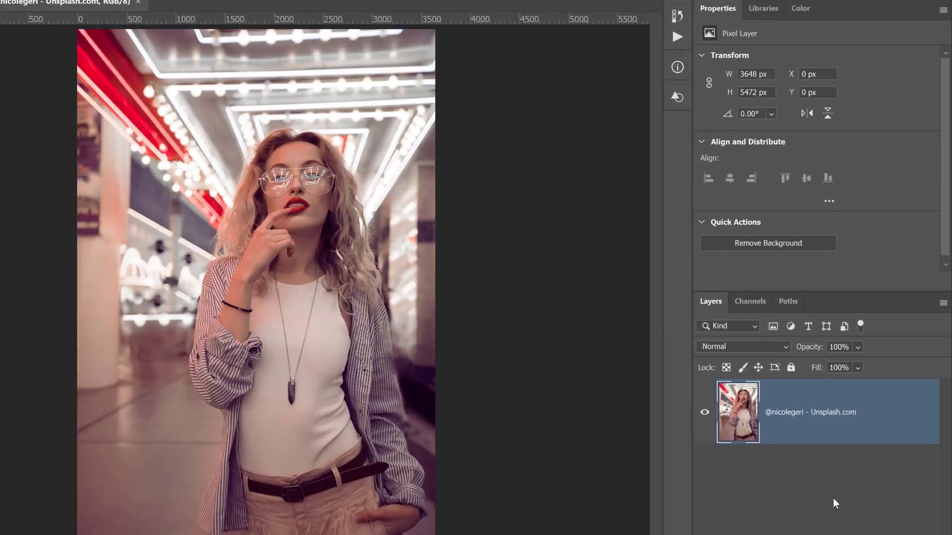
Step: Convert the portrait photo layer into an embedded smart object from its layer context menu
click(851, 463)
right_click(853, 502)
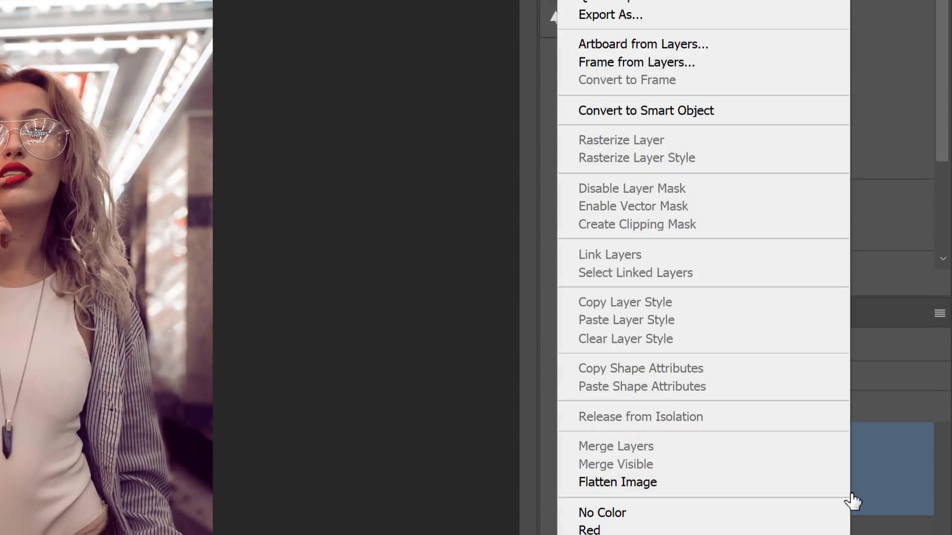
click(667, 114)
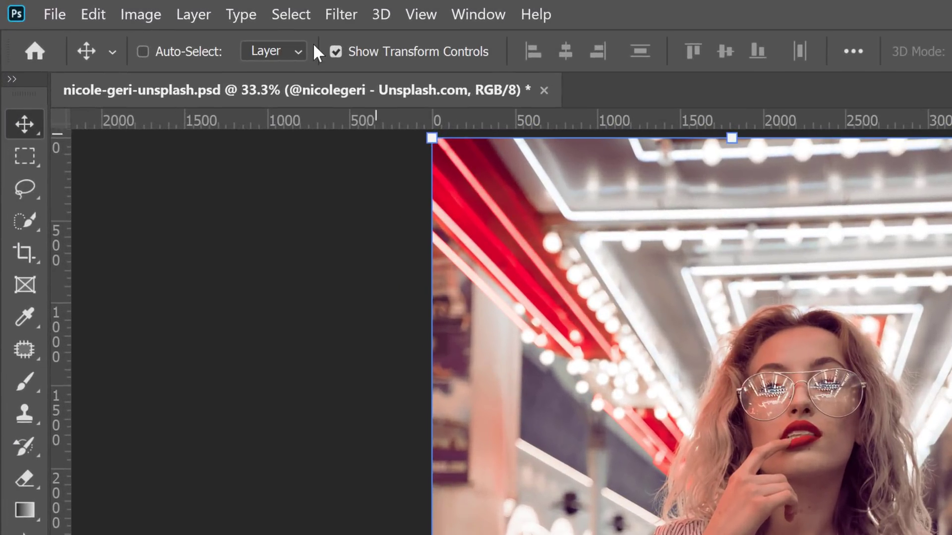
Step: Apply Filter > Camera Raw Filter to the portrait smart object
click(170, 7)
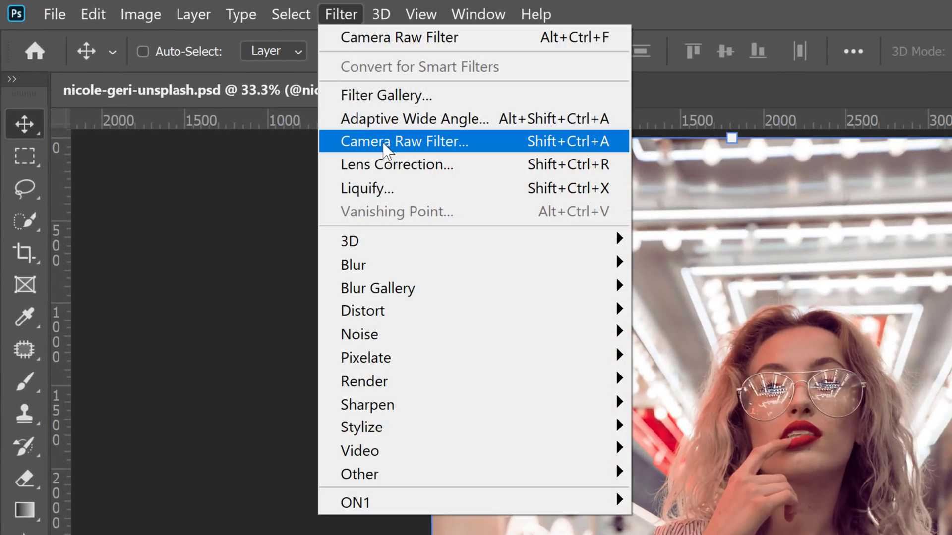
click(524, 149)
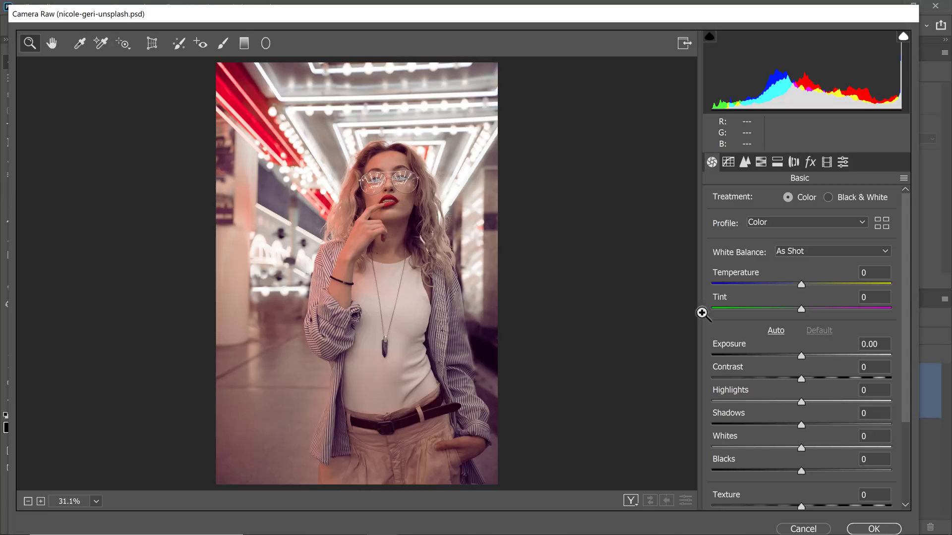
Step: In the Basic panel, set Contrast +37, Highlights -82 and Shadows +38
drag(905, 329, 906, 400)
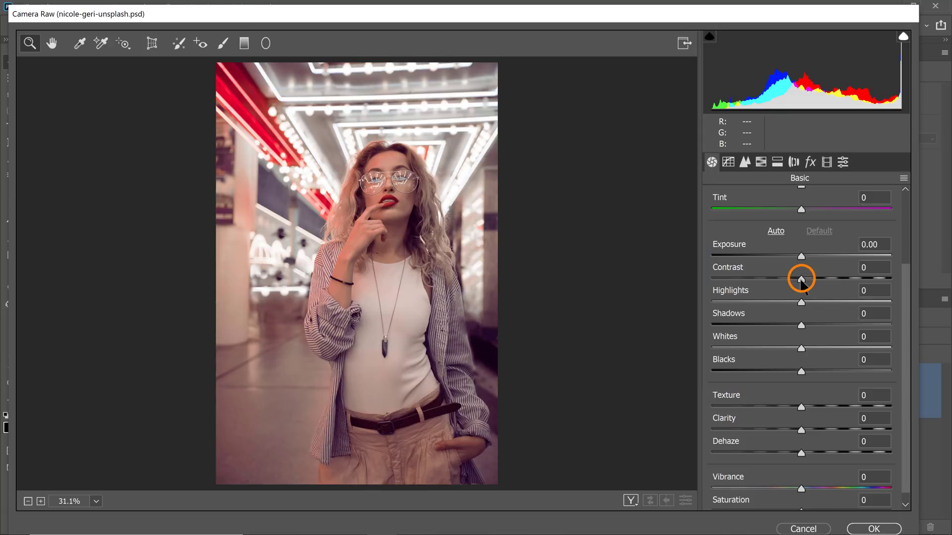
drag(801, 278, 833, 281)
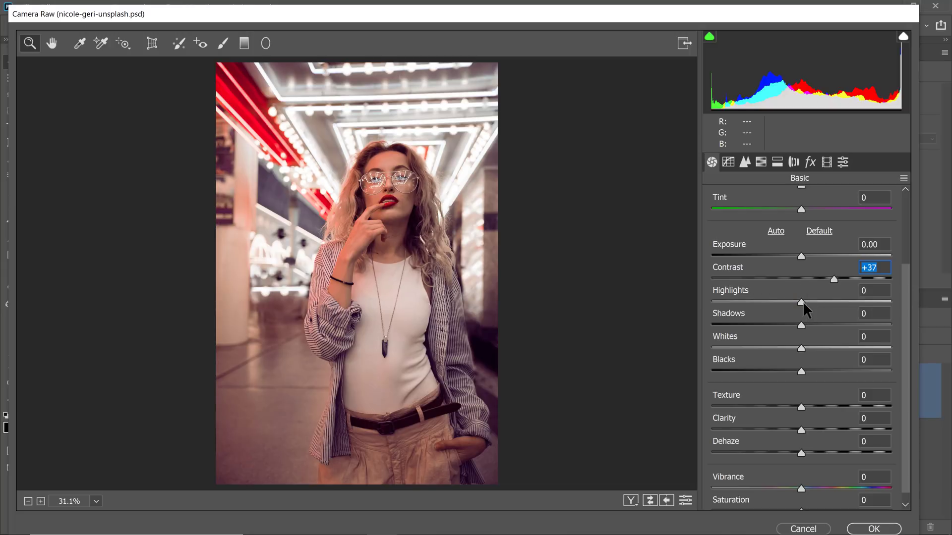
drag(801, 301, 727, 296)
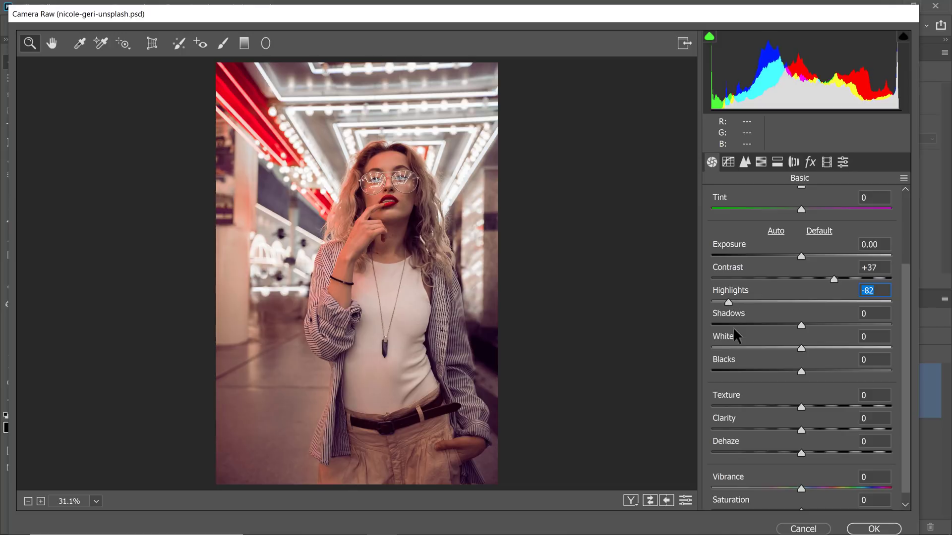
click(800, 324)
drag(801, 323, 834, 320)
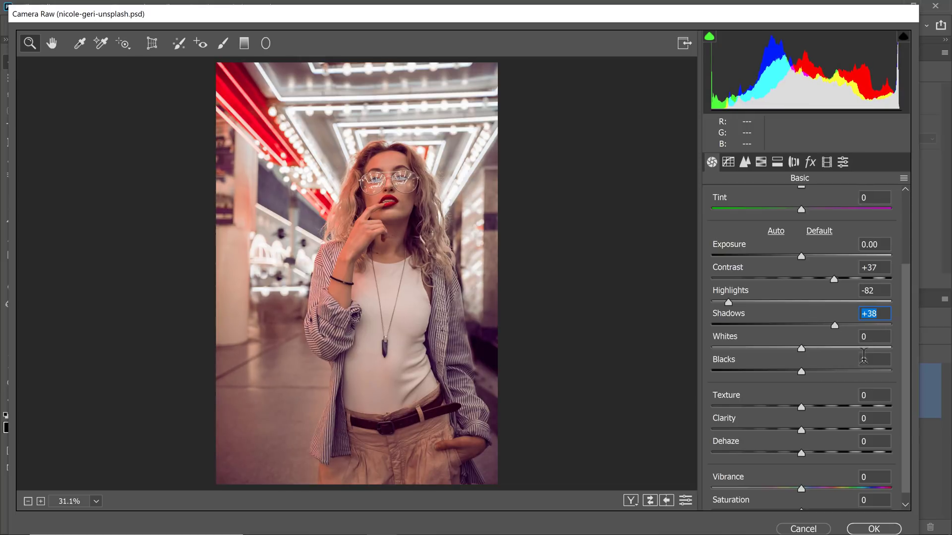
Step: Set Texture +28, Clarity +8 and Vibrance +48, returning Saturation to 0
scroll(845, 401, down, 1)
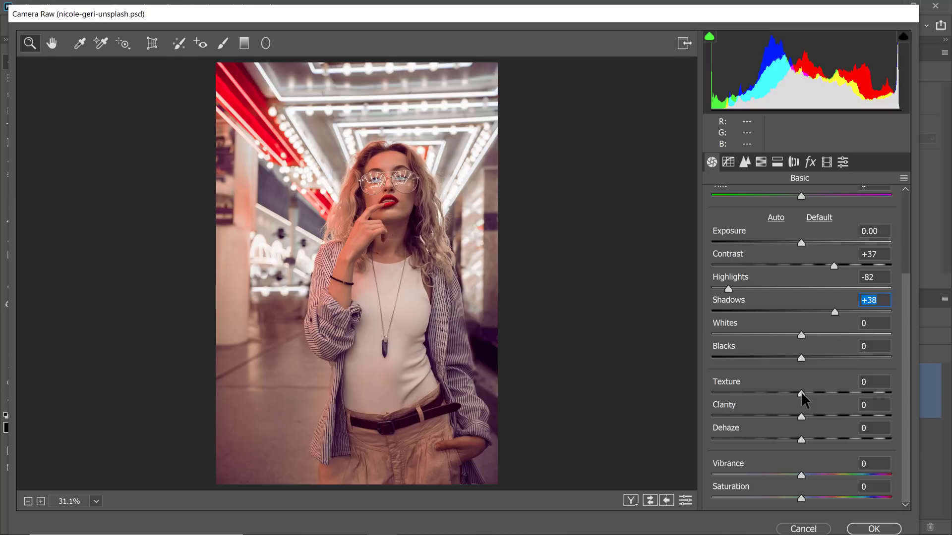
drag(802, 392, 824, 399)
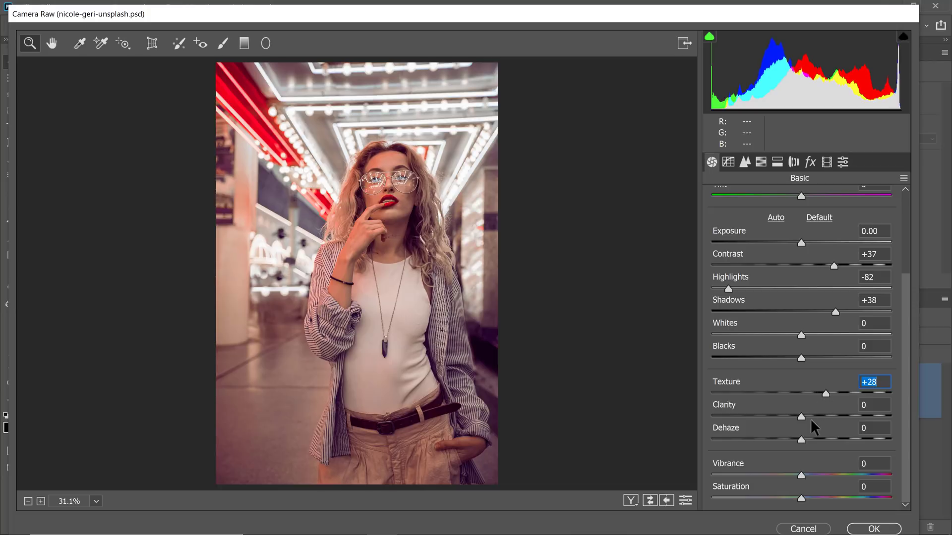
drag(800, 415, 808, 415)
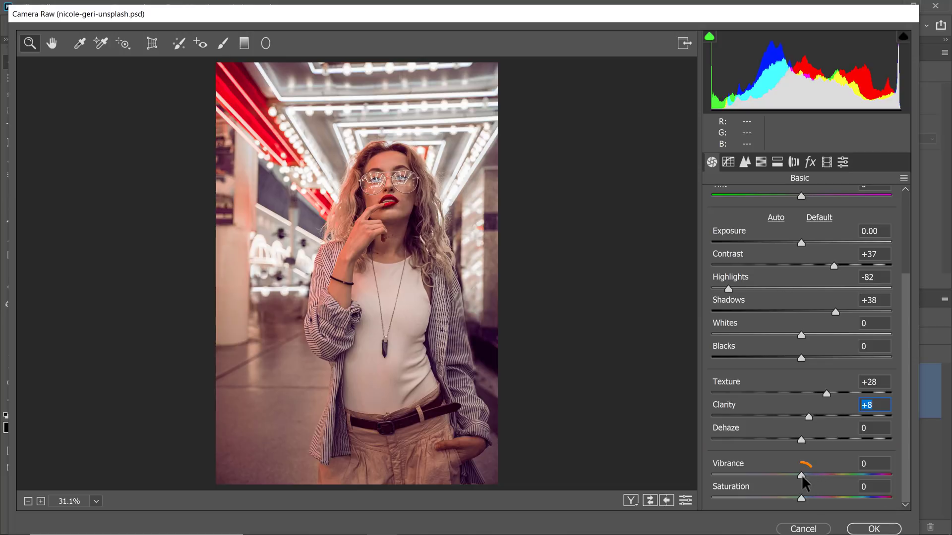
drag(802, 473, 843, 479)
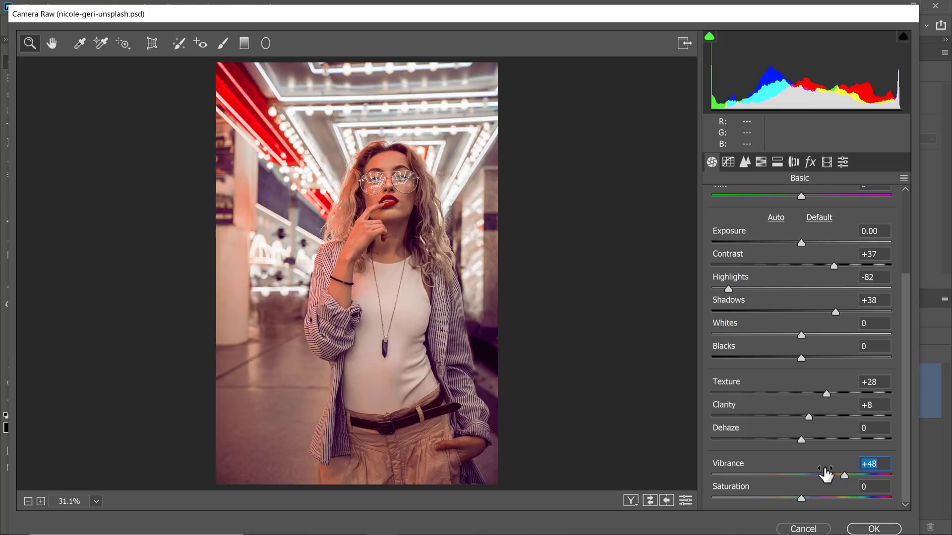
drag(800, 499, 838, 502)
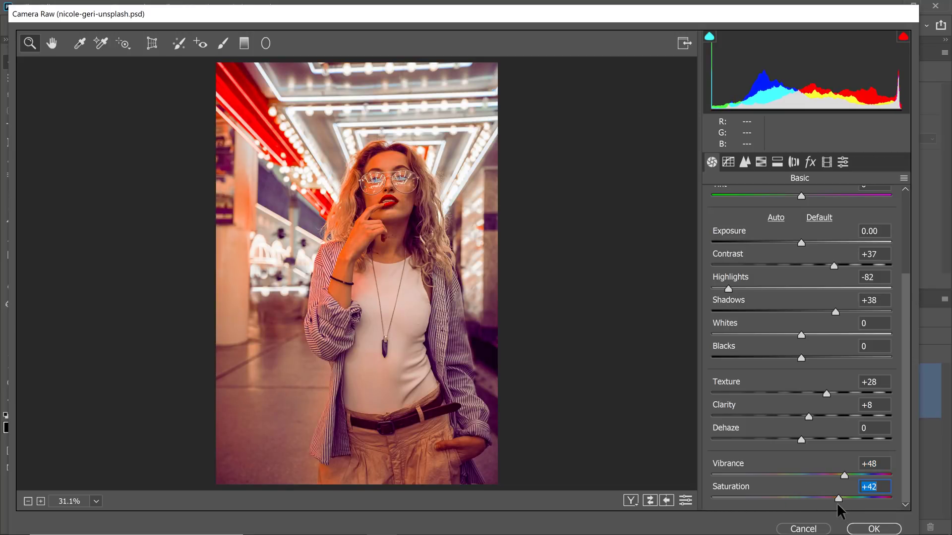
double_click(837, 499)
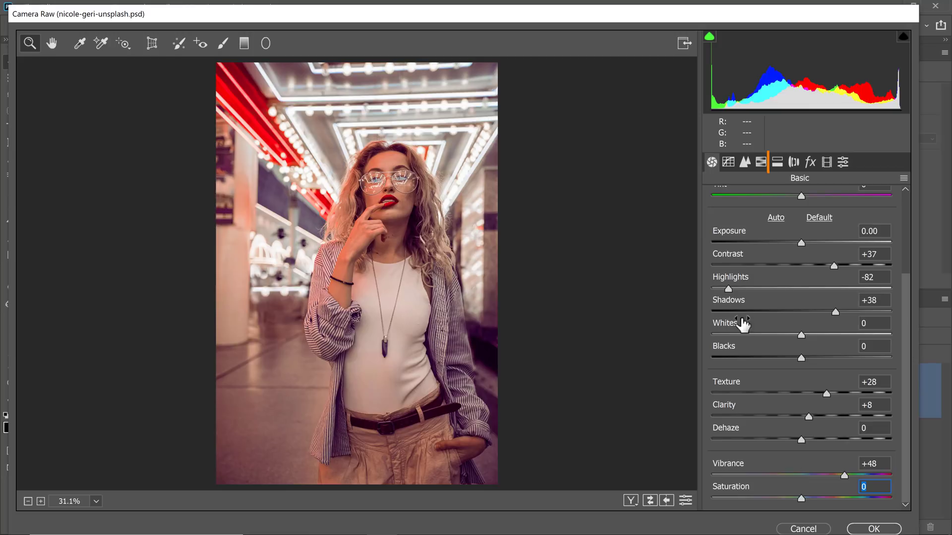
Step: In Split Toning, tint the shadows with Hue 194 and Saturation 76
click(775, 163)
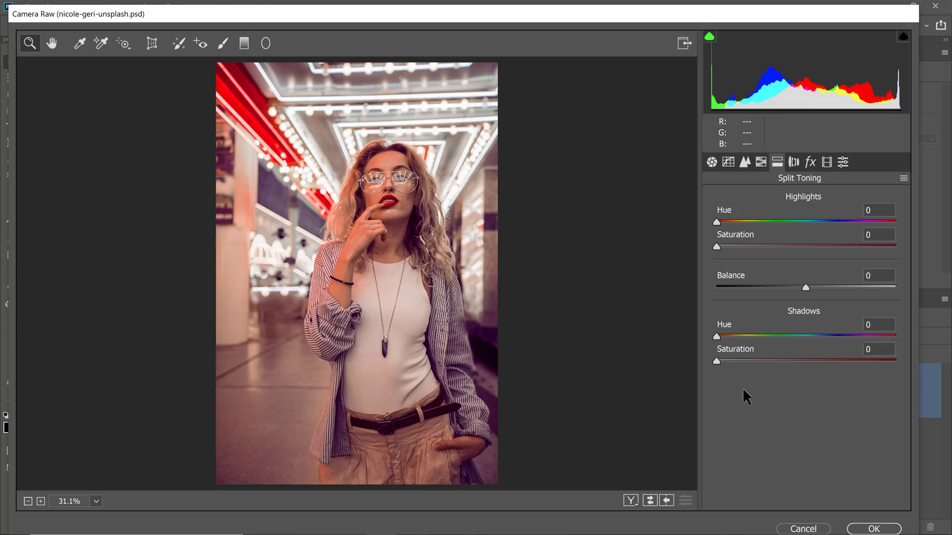
drag(717, 337, 752, 338)
key(Up)
key(Up)
key(Up)
key(Up)
key(Up)
key(Up)
key(Up)
key(Up)
key(Up)
key(Up)
key(Up)
key(Up)
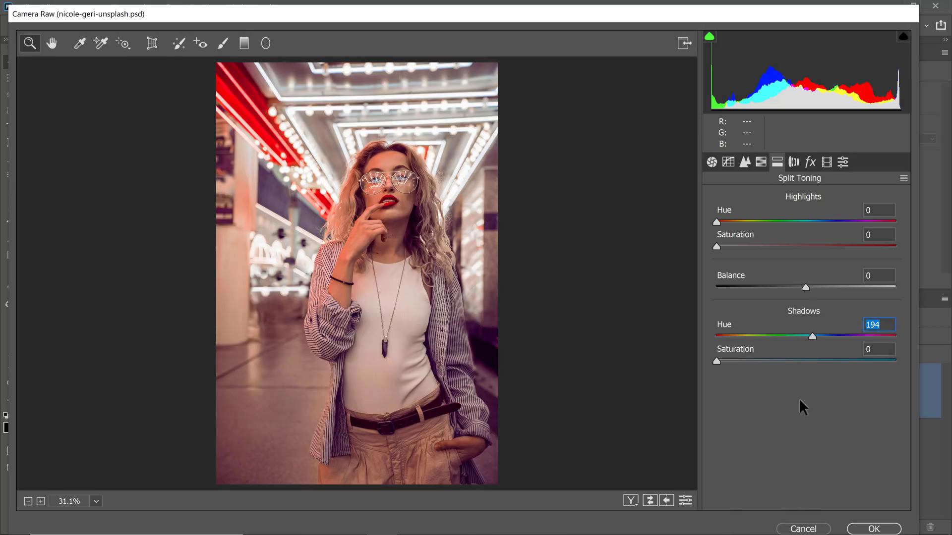
drag(716, 361, 851, 370)
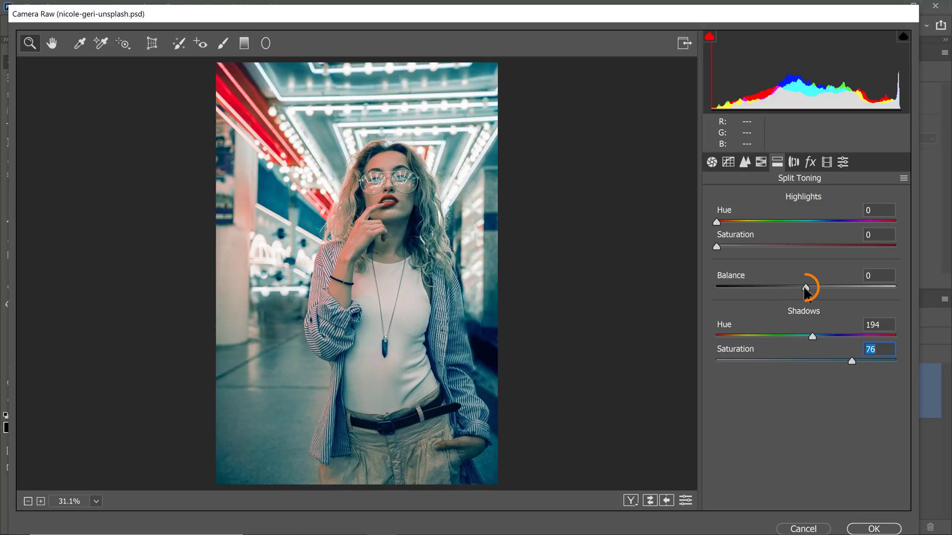
Step: Set the split toning Balance to -28
drag(805, 288, 900, 293)
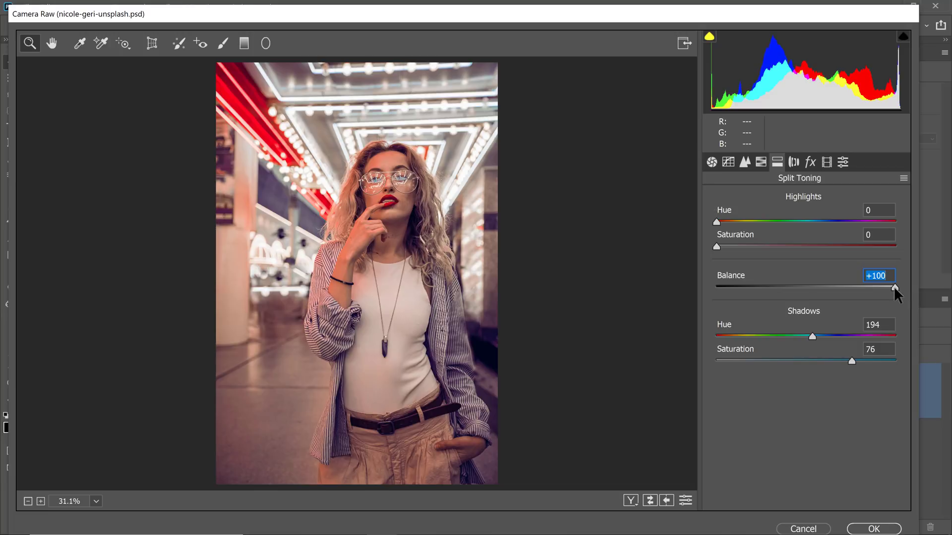
drag(894, 287, 708, 289)
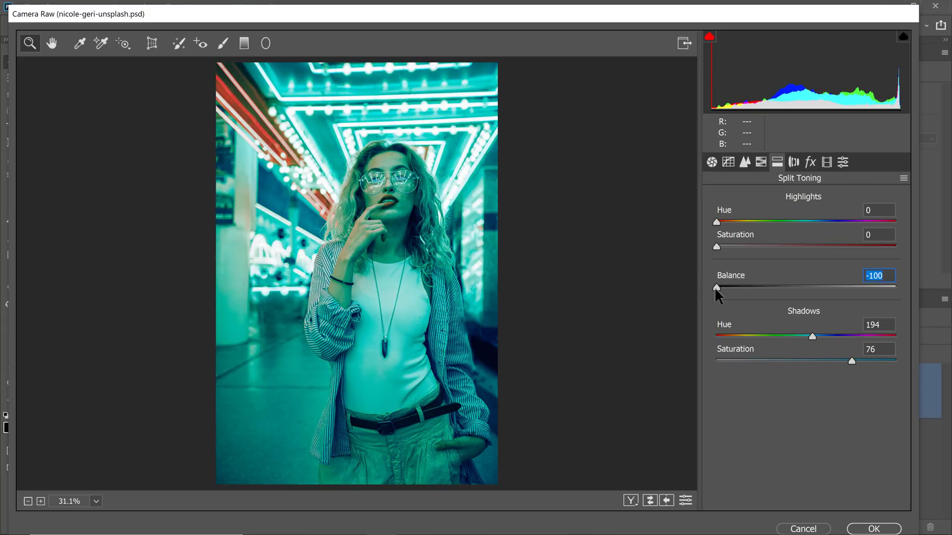
double_click(715, 287)
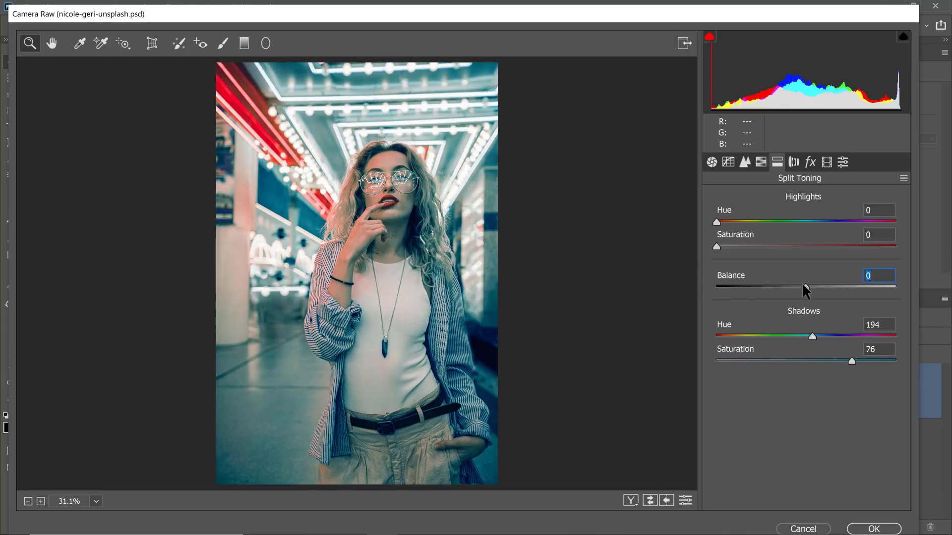
drag(805, 286, 780, 286)
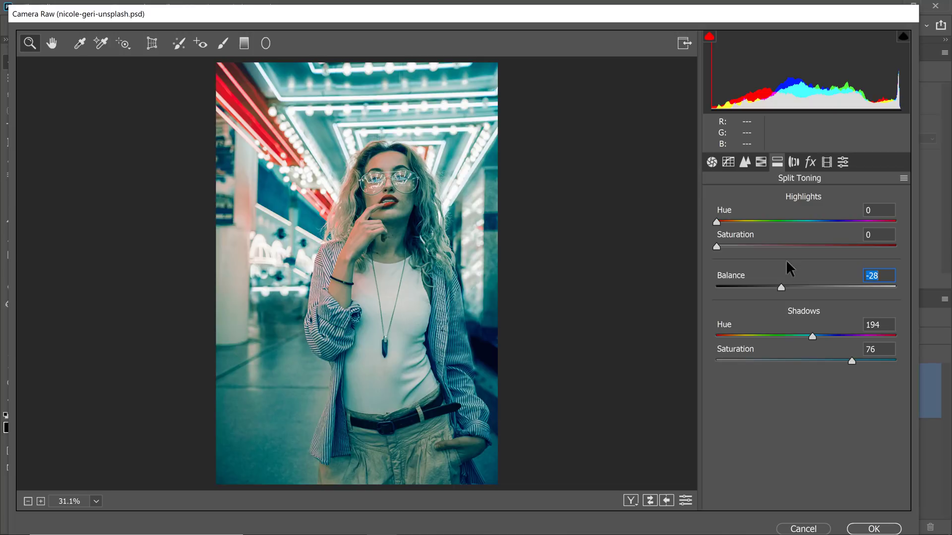
Step: Show HSL Adjustments and test the Reds hue slider, leaving it at 0
click(760, 166)
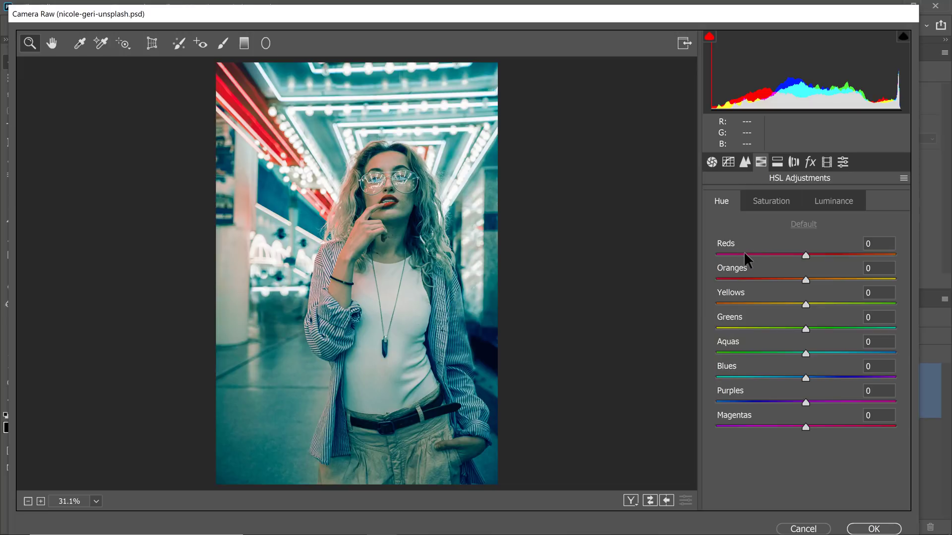
click(805, 255)
mouse_move(806, 255)
mouse_down()
mouse_move(683, 258)
mouse_move(912, 263)
mouse_move(697, 265)
mouse_move(805, 268)
mouse_up()
Step: On the HSL Luminance tab, set Reds +38, Oranges +20 and Blues +23
click(838, 206)
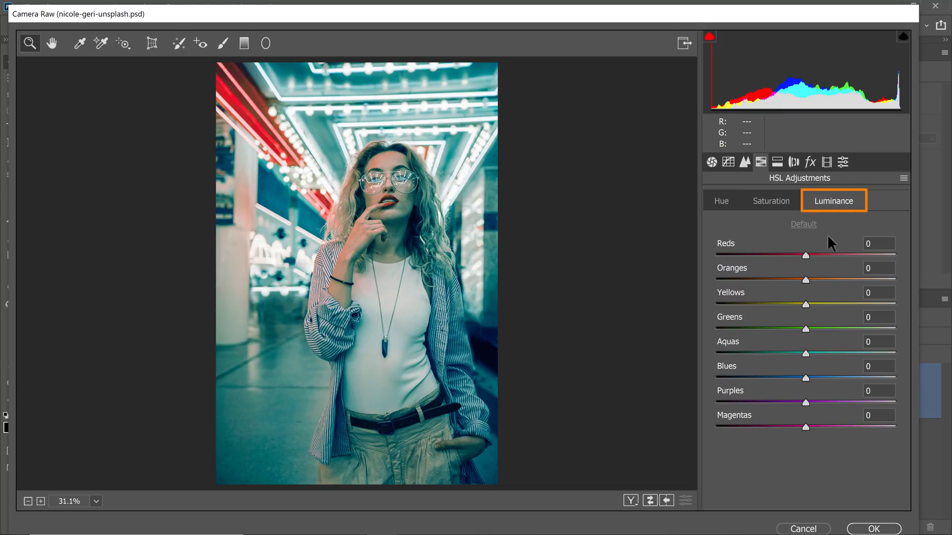
drag(805, 259, 838, 264)
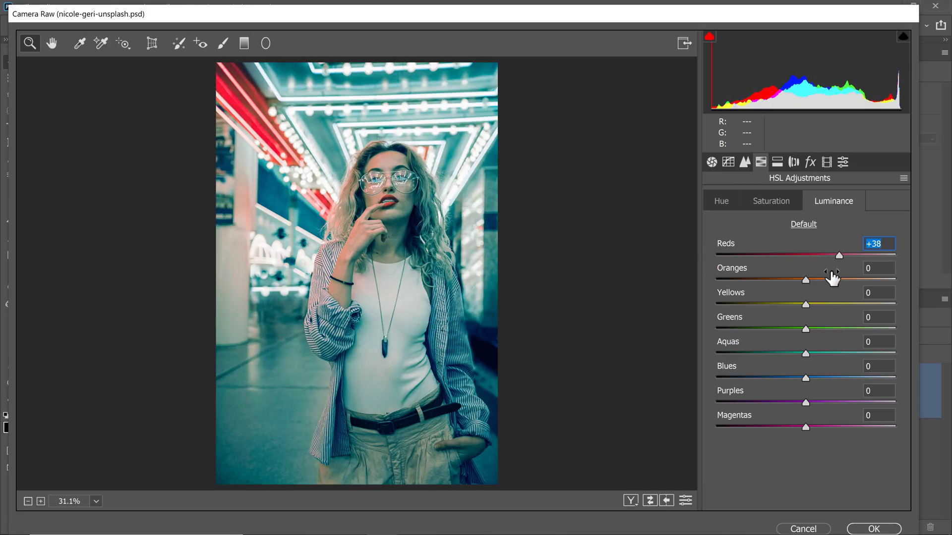
drag(805, 280, 828, 282)
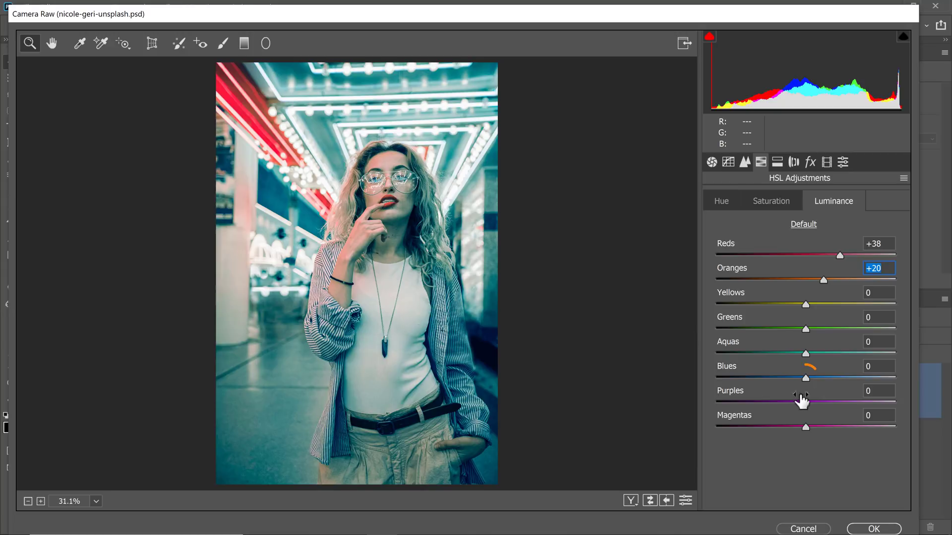
mouse_move(805, 378)
mouse_down()
mouse_move(751, 377)
mouse_move(824, 375)
mouse_up()
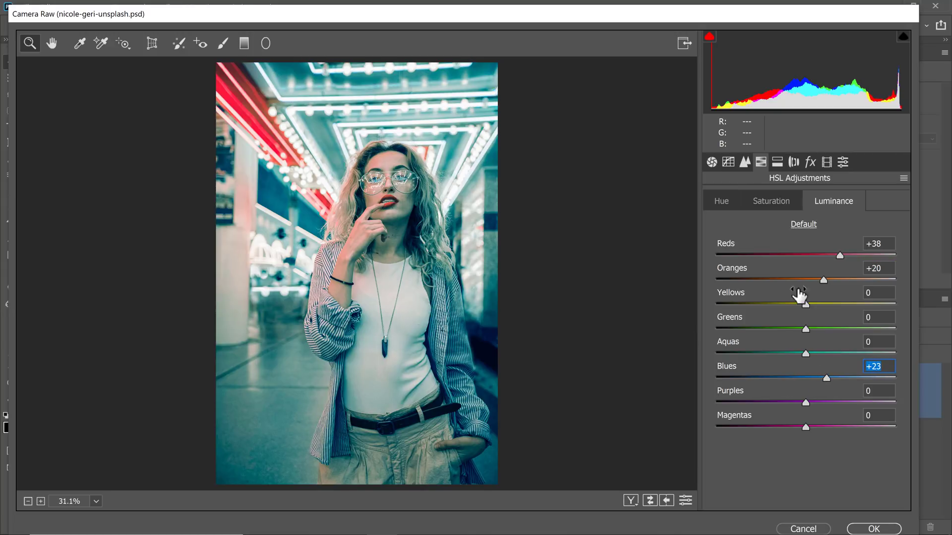
Step: On the HSL Saturation tab, set Oranges +35, Yellows +25 and Blues +60
click(780, 201)
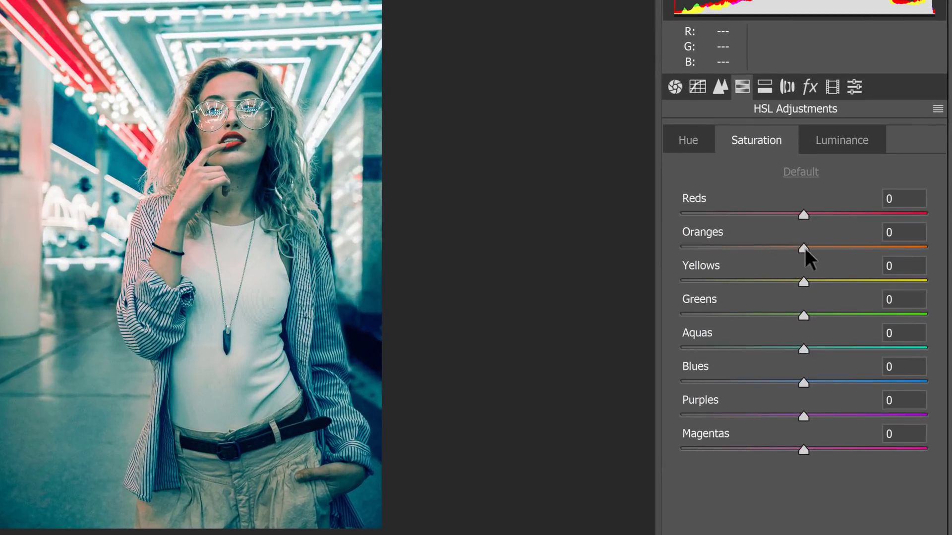
drag(805, 248, 844, 249)
drag(804, 282, 834, 282)
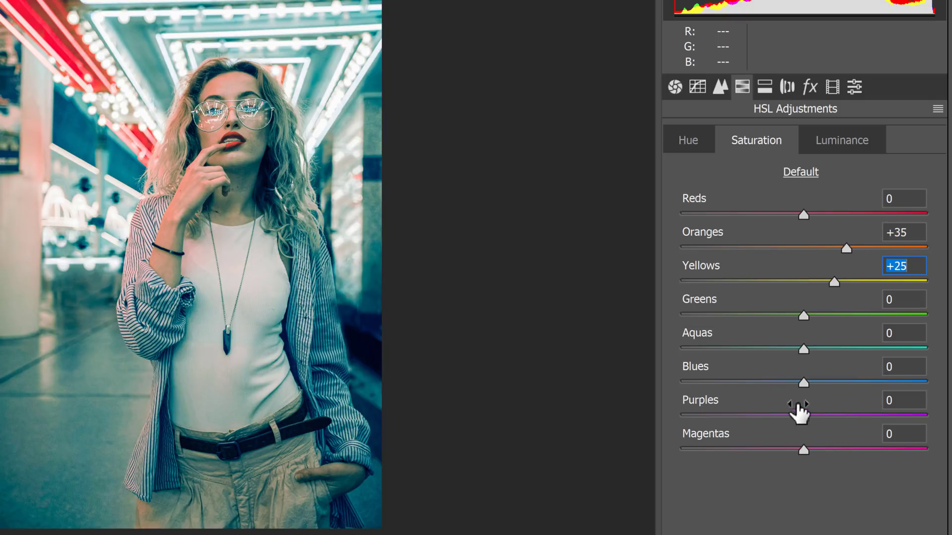
drag(806, 383, 876, 382)
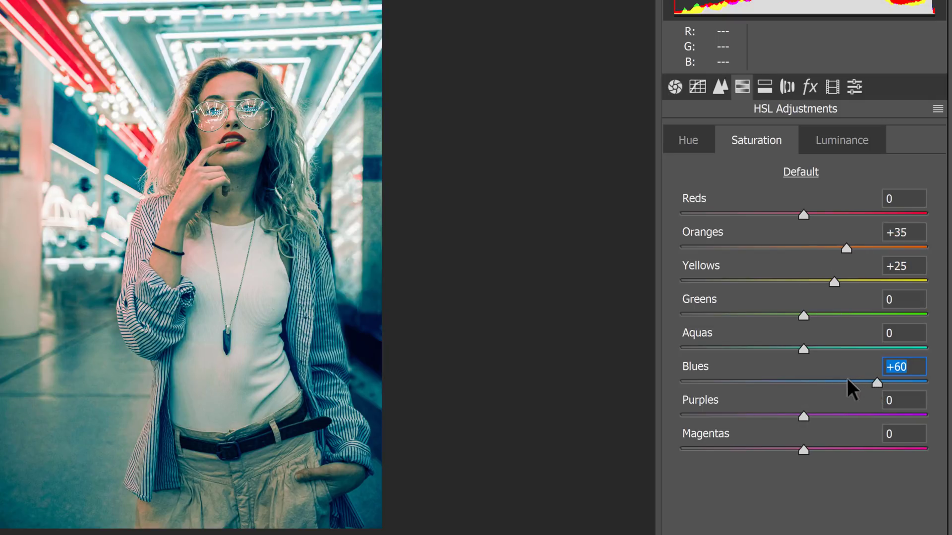
Step: Test raising Reds saturation while checking the photo at 100%, then reset Reds to 0
drag(801, 212, 926, 214)
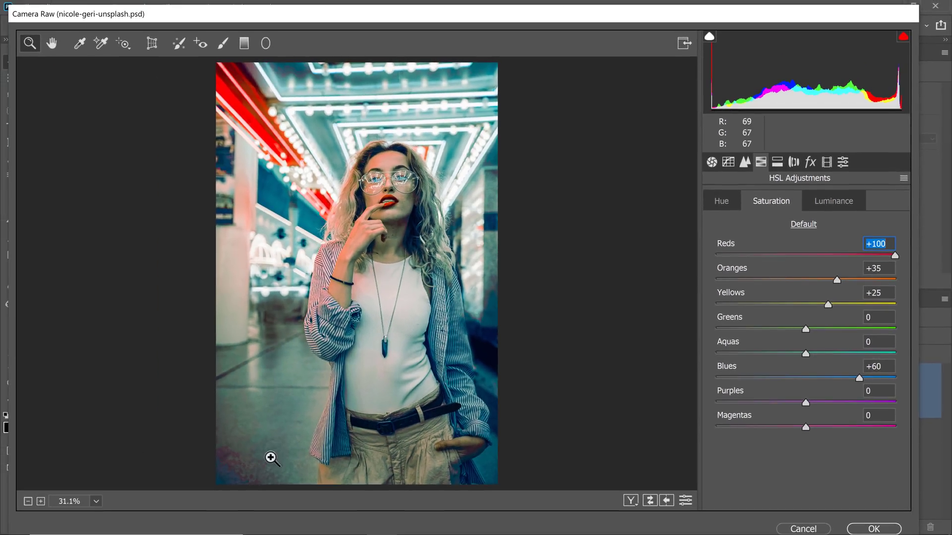
click(242, 459)
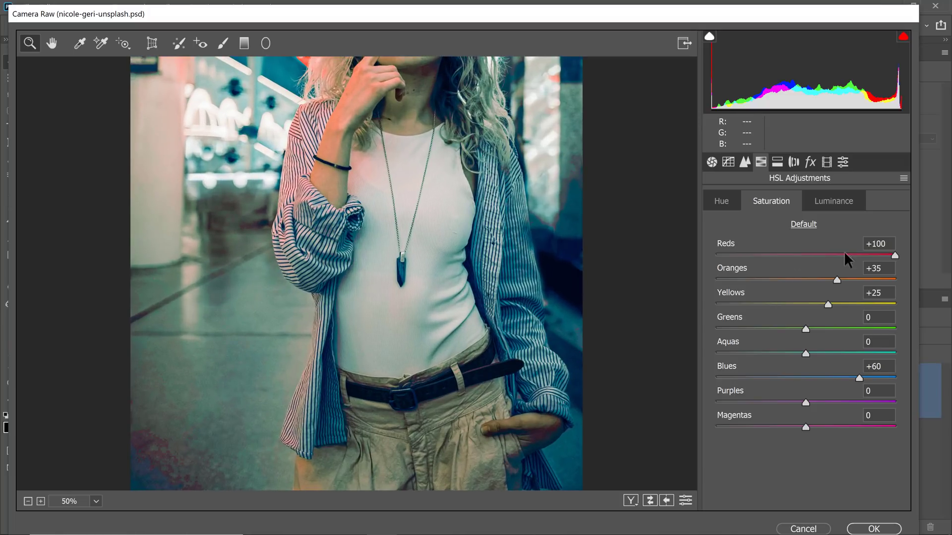
double_click(895, 254)
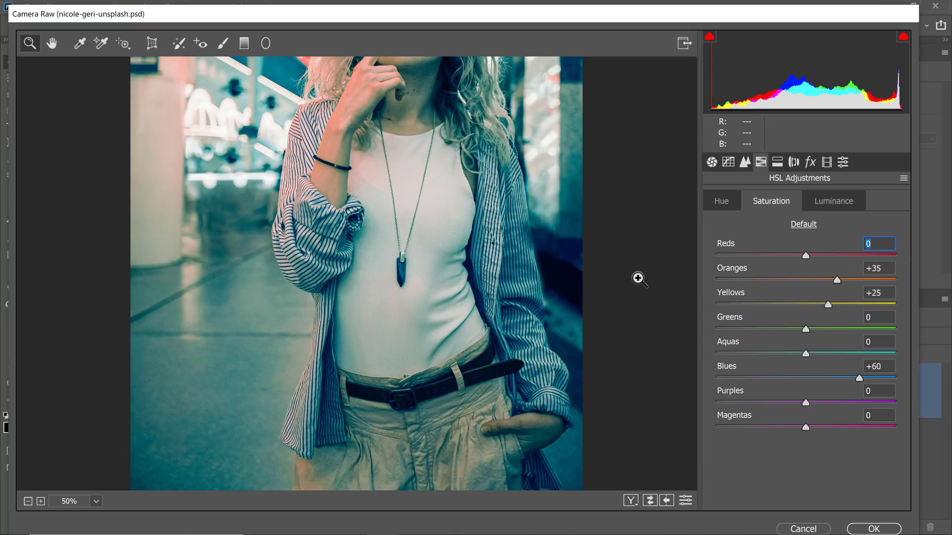
right_click(384, 251)
click(404, 242)
right_click(489, 218)
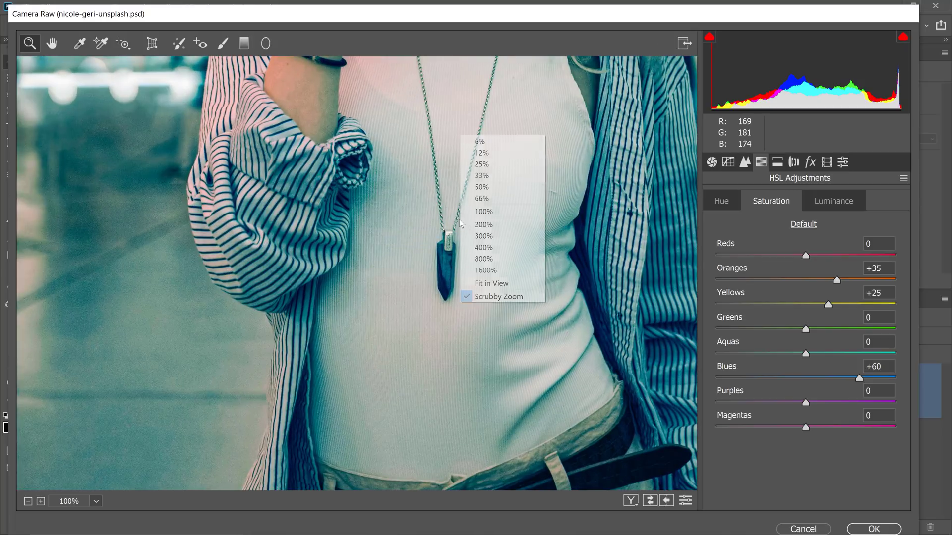
click(495, 283)
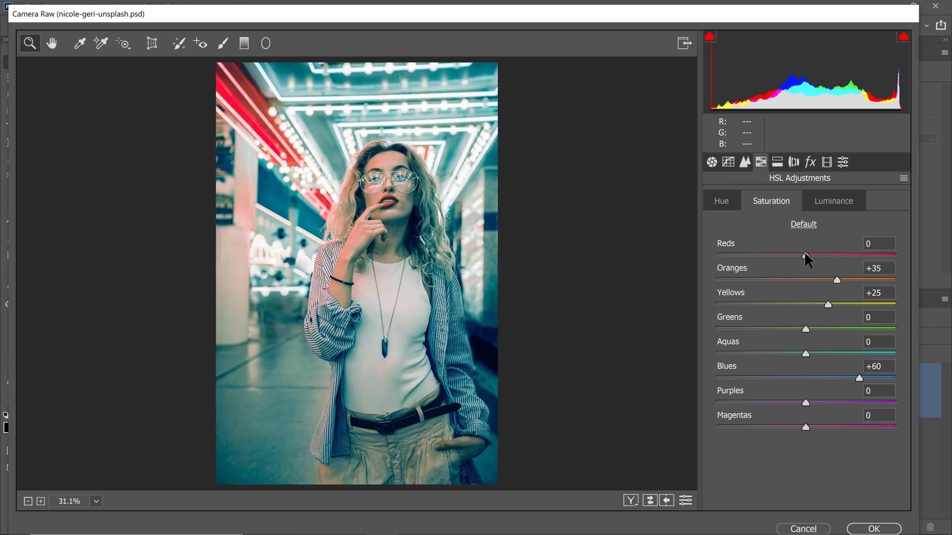
drag(804, 252, 834, 255)
double_click(832, 255)
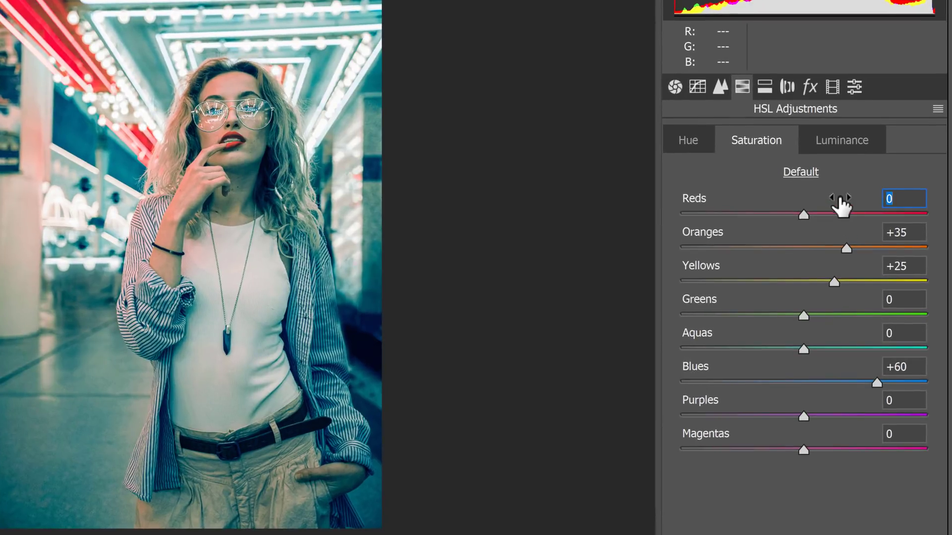
Step: In Calibration, set Red Primary Saturation to +33
click(830, 96)
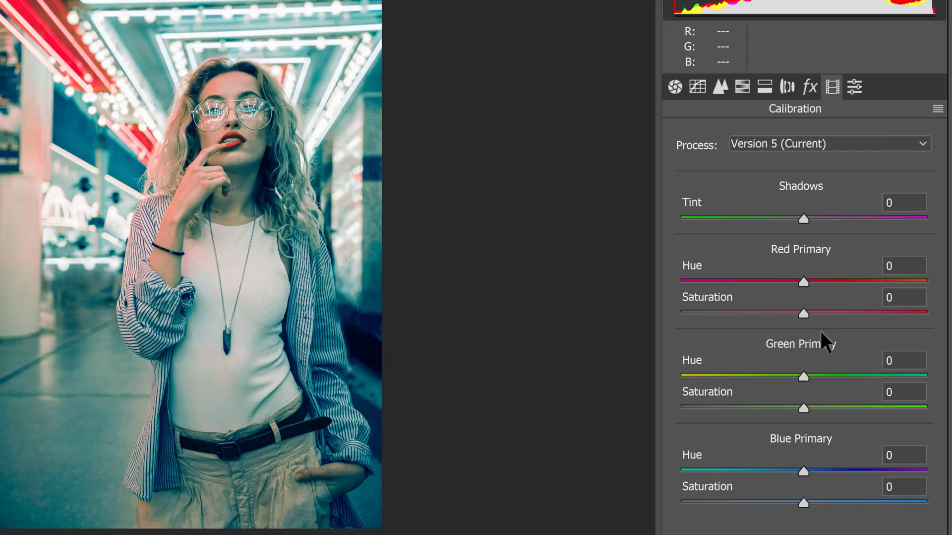
drag(802, 311, 940, 320)
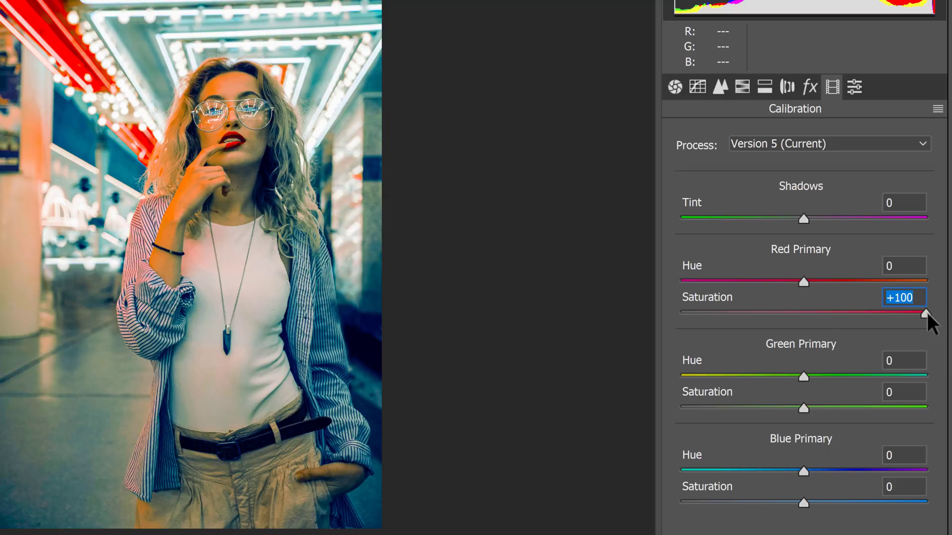
drag(926, 313, 845, 308)
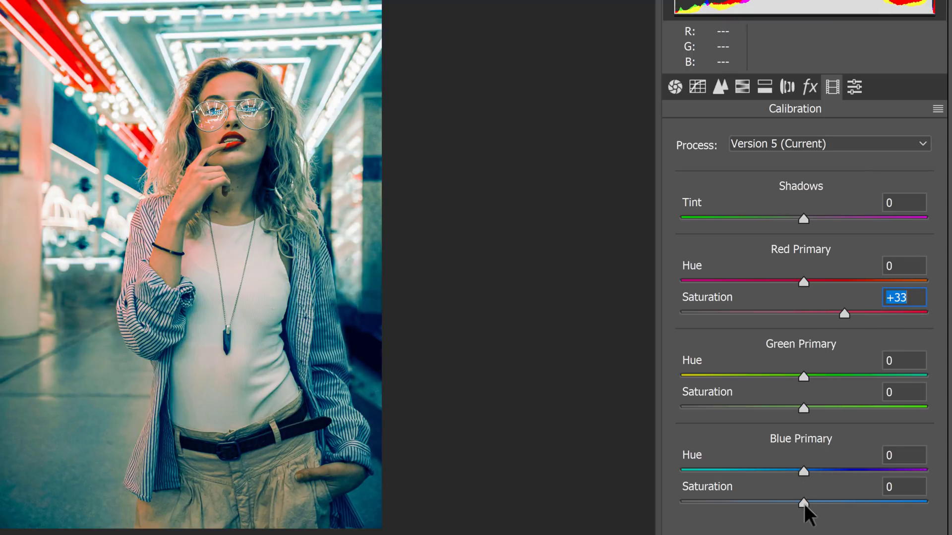
Step: Set Blue Primary Hue to -54 and Blue Primary Saturation to +55
drag(803, 503, 845, 507)
click(801, 470)
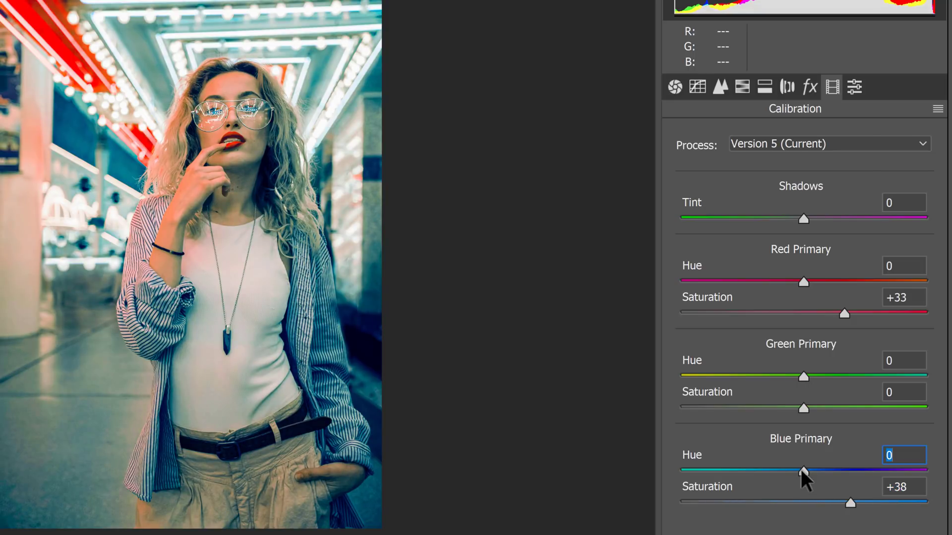
drag(800, 469, 736, 471)
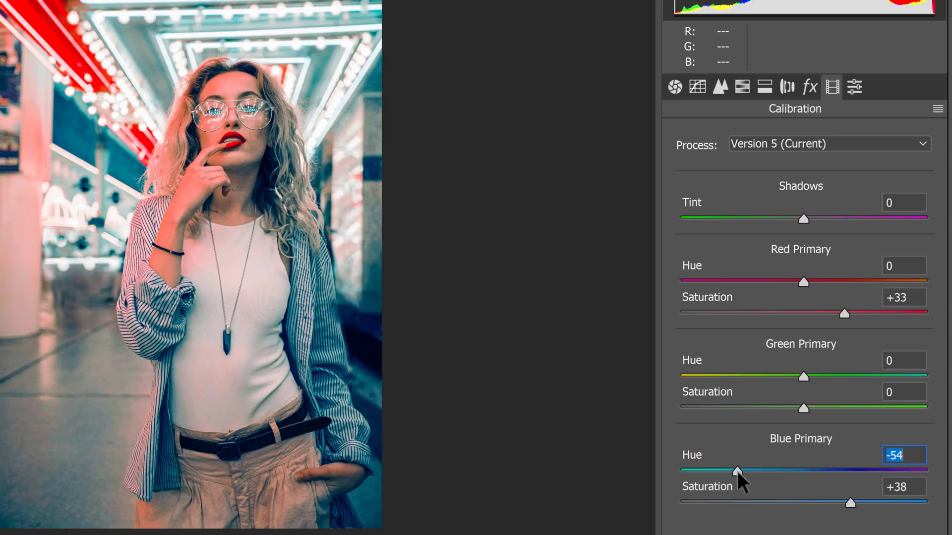
drag(852, 501, 868, 504)
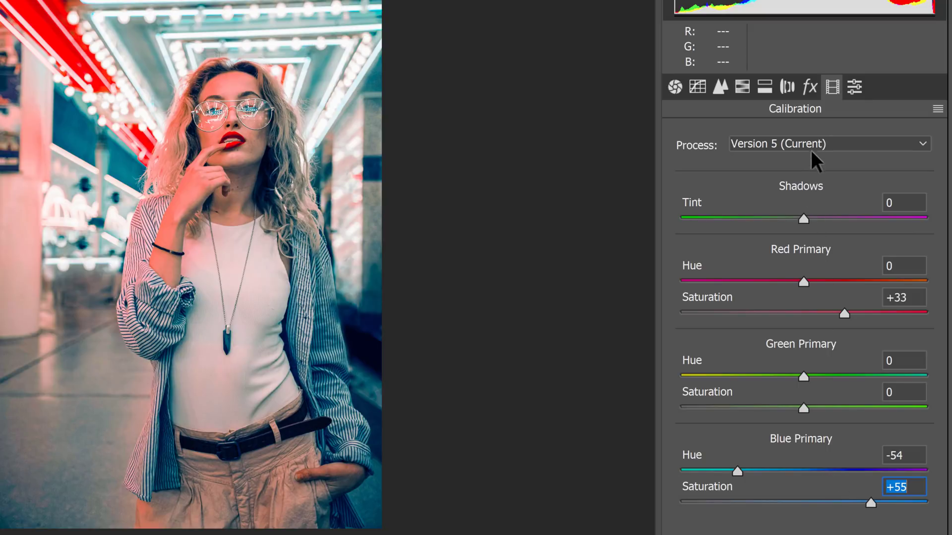
Step: In Effects, set Post Crop Vignetting Amount -32 with Highlights 95
click(807, 87)
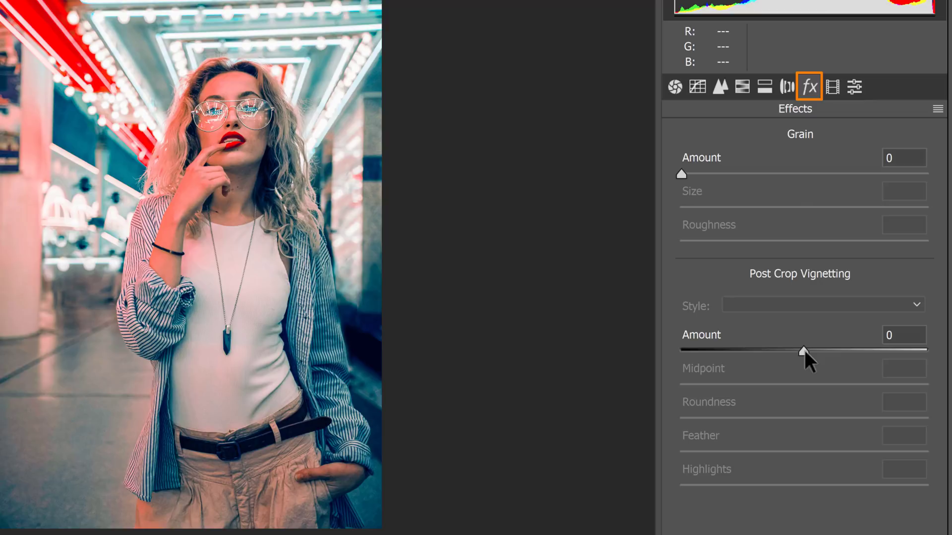
drag(804, 350, 625, 349)
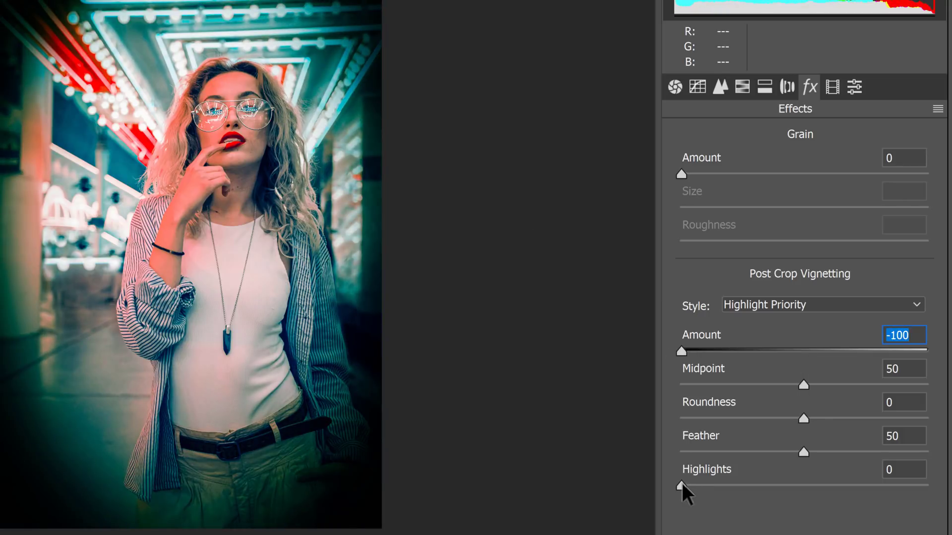
drag(682, 483, 911, 486)
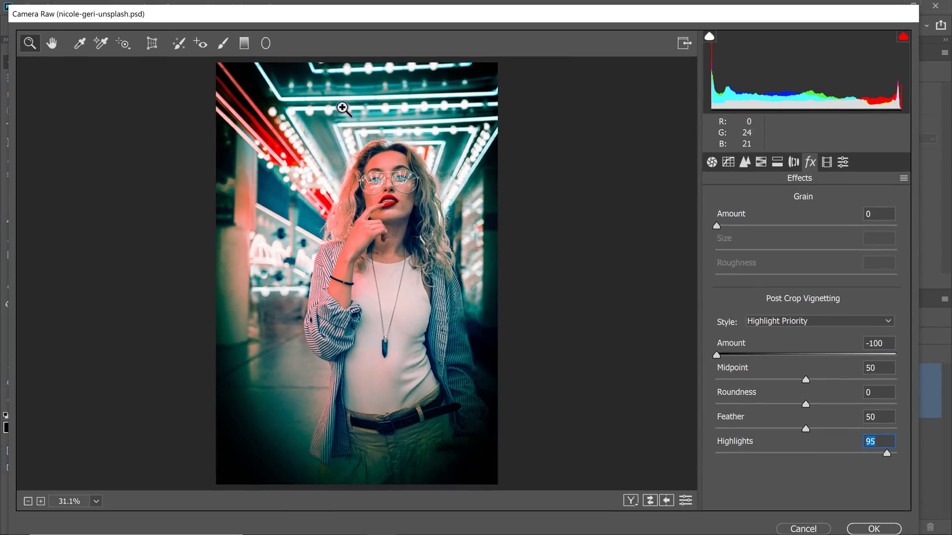
click(717, 355)
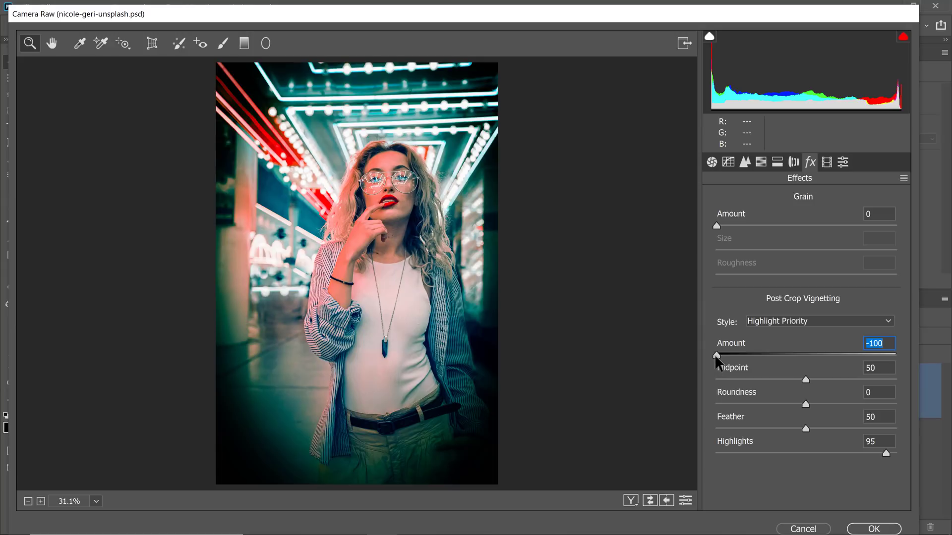
drag(715, 355, 718, 355)
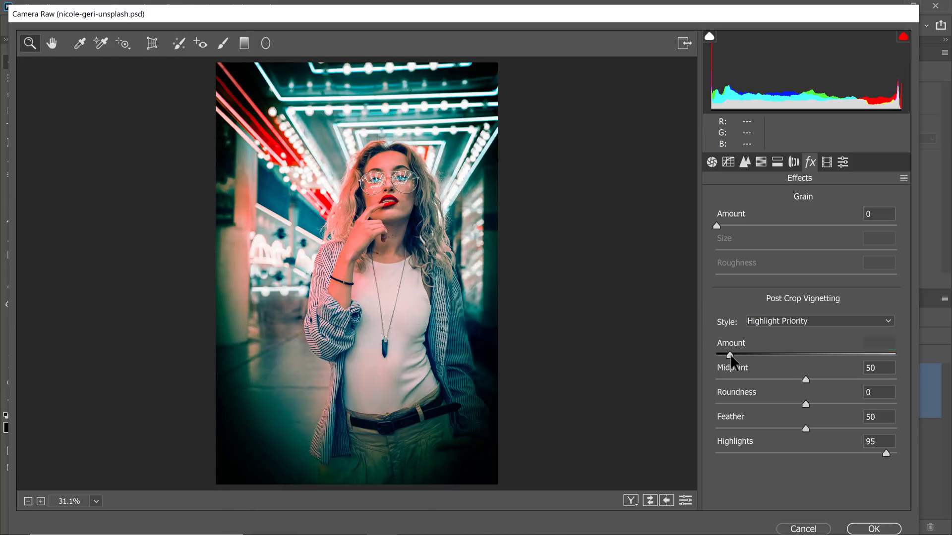
drag(730, 355, 774, 354)
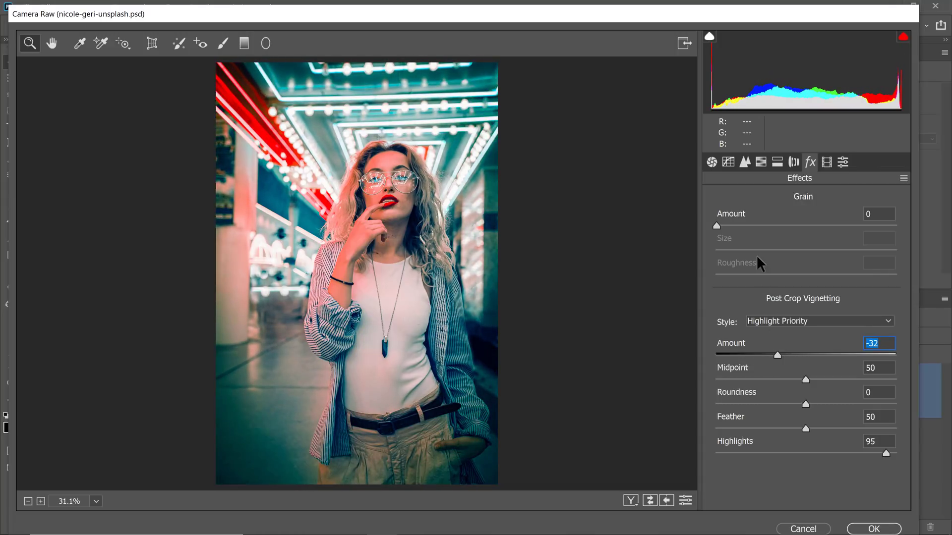
Step: Raise Blue Primary Saturation to +80, then give the Split Toning shadows hue 207 and saturation 96
click(826, 162)
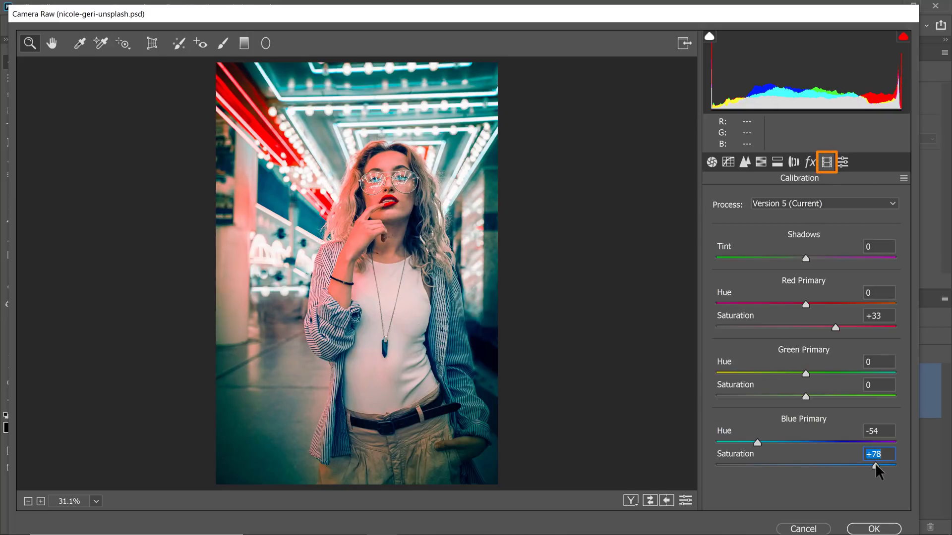
drag(875, 464, 876, 463)
click(776, 162)
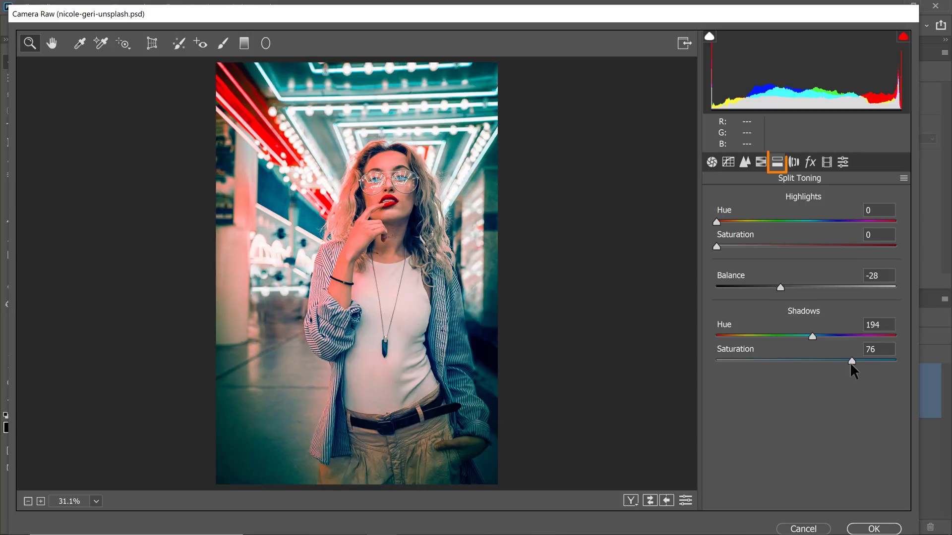
drag(849, 361, 886, 368)
drag(812, 336, 819, 335)
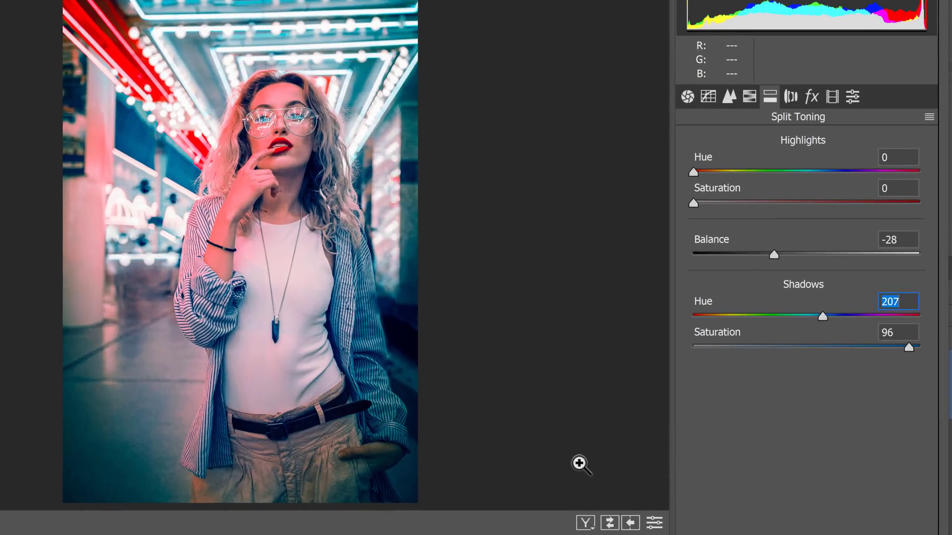
Step: Switch the preview to a side-by-side before/after comparison
click(587, 525)
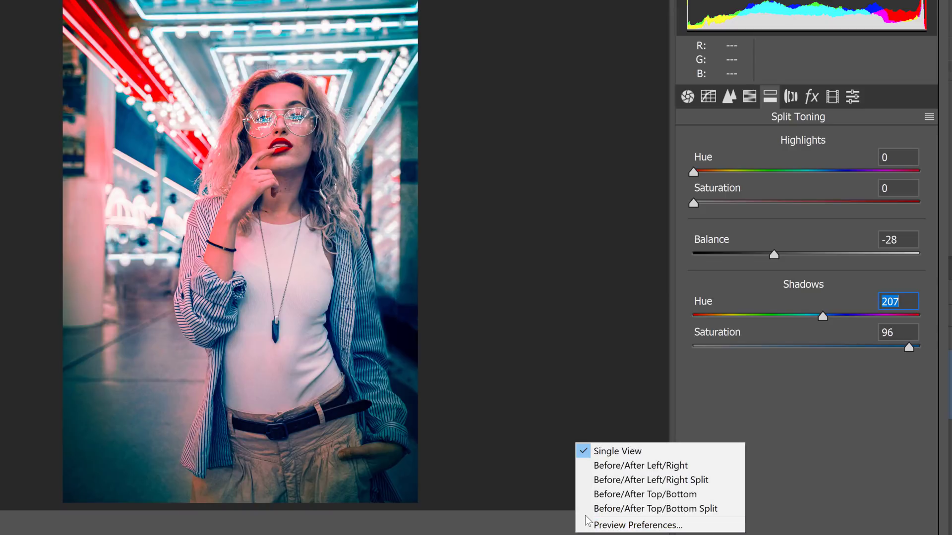
click(597, 465)
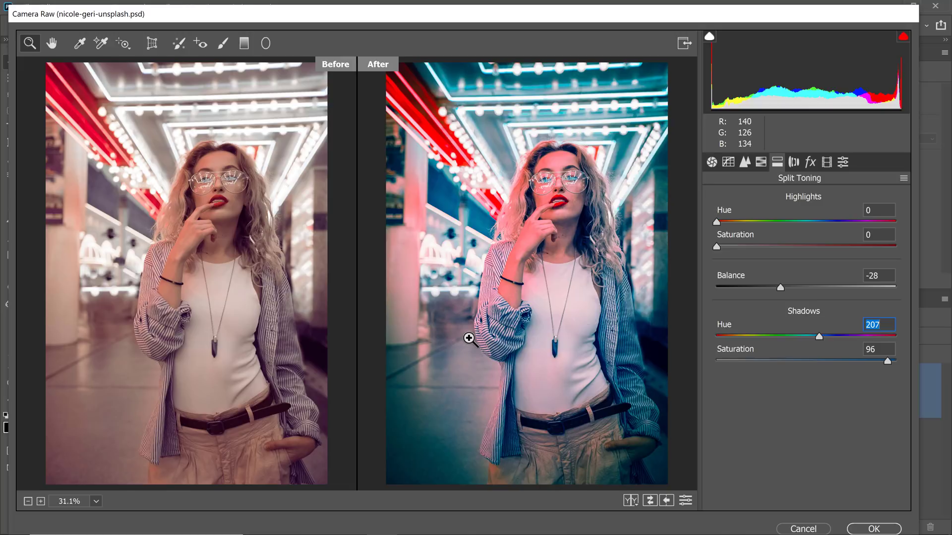
click(630, 501)
Step: Cycle through every before/after layout back to After only, then list the preview modes
click(629, 499)
click(629, 499)
click(630, 500)
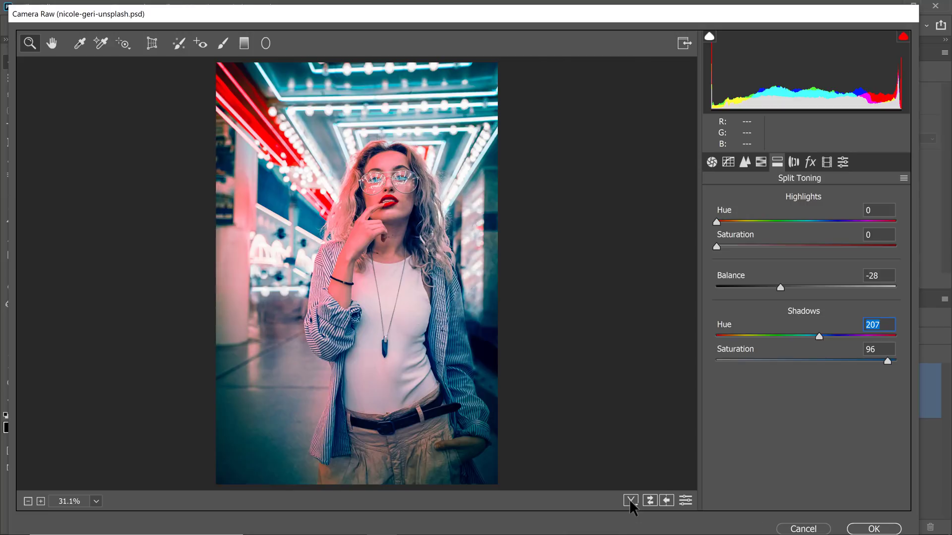
click(630, 499)
click(629, 500)
click(629, 500)
click(629, 500)
click(629, 499)
click(630, 501)
click(629, 501)
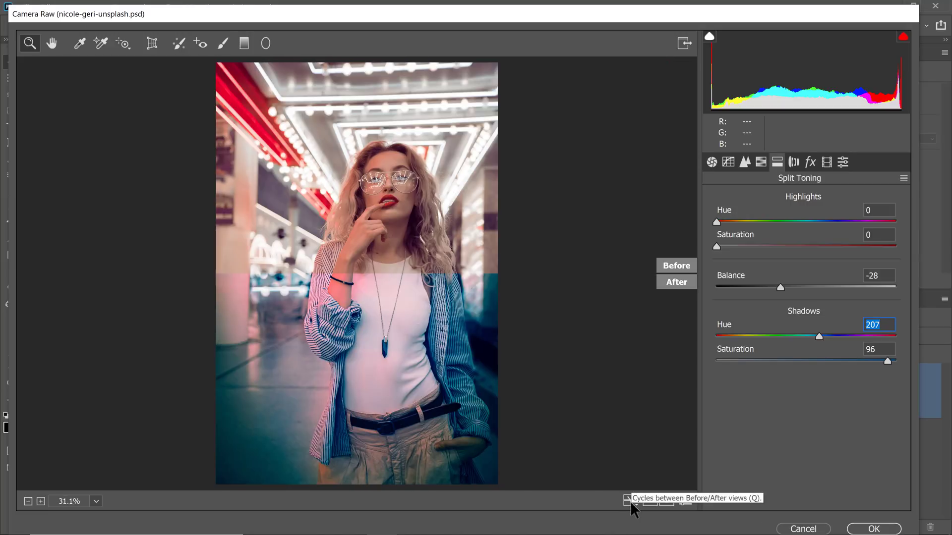
click(630, 501)
right_click(628, 502)
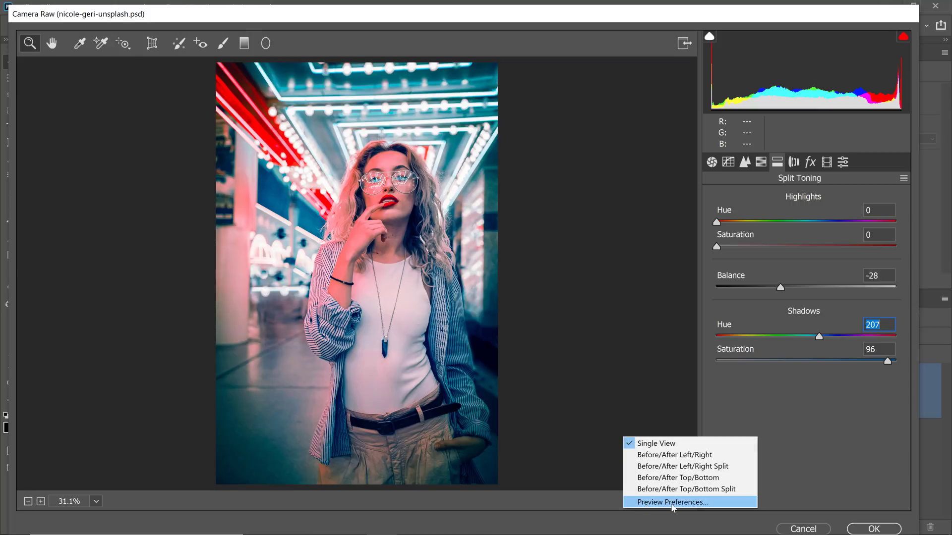
Step: In Preview Preferences, keep only Left/Right side-by-side in the preview cycle
click(715, 504)
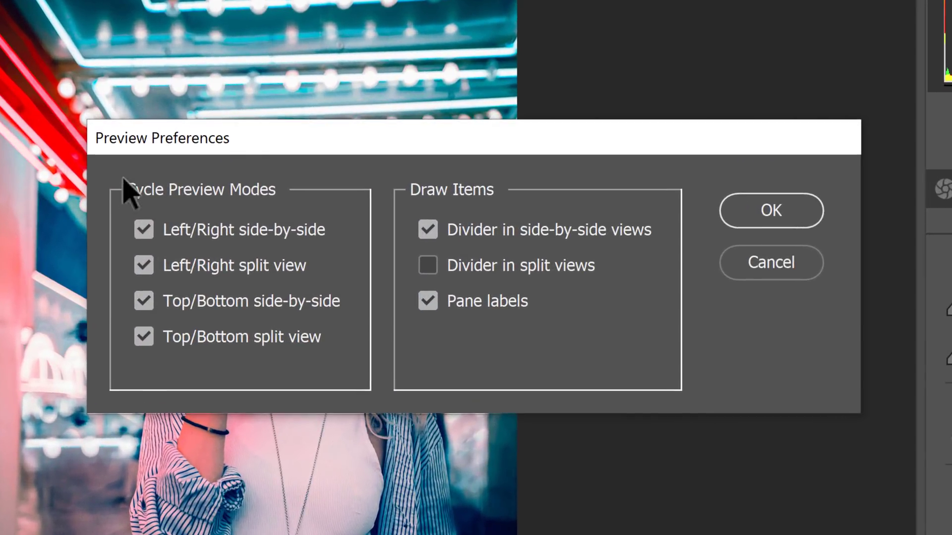
click(144, 337)
click(144, 300)
click(144, 265)
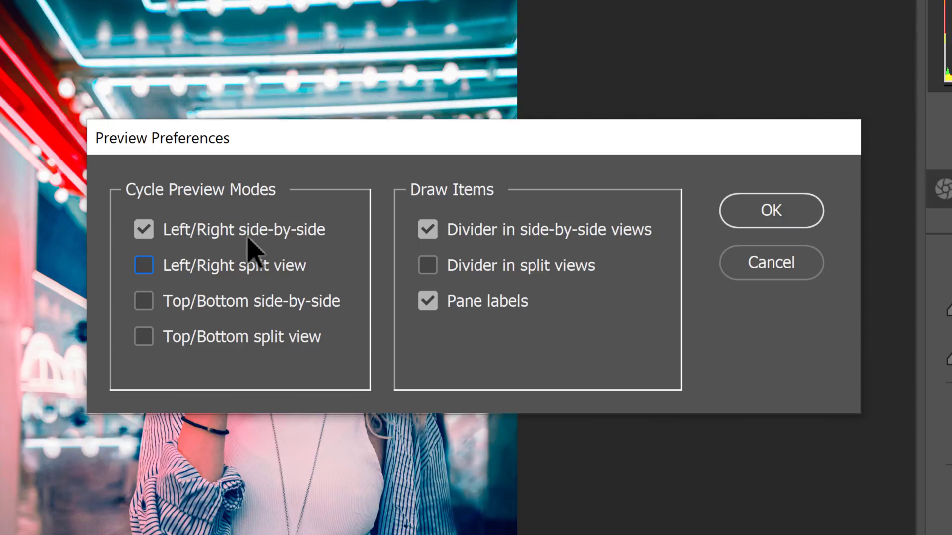
click(796, 209)
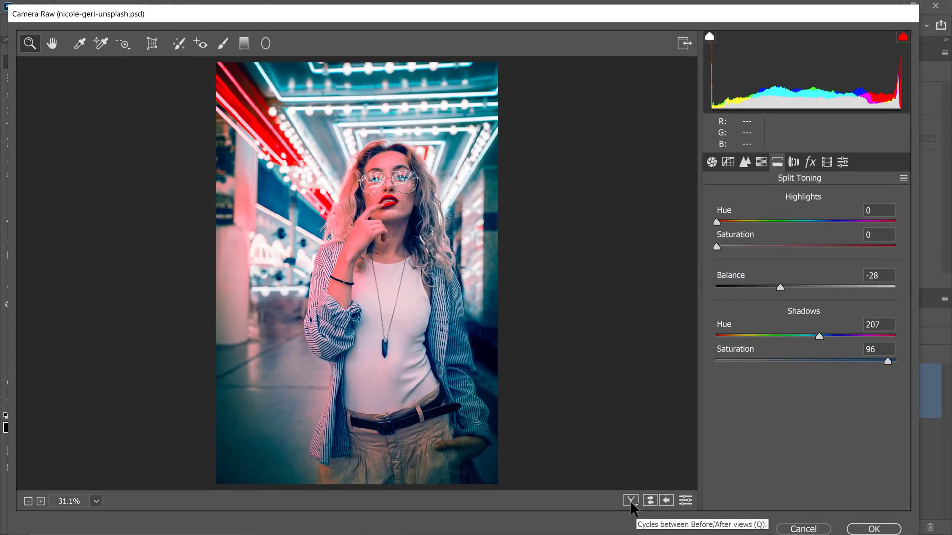
Step: Show the original and graded portraits side by side as Before and After
click(629, 501)
click(628, 500)
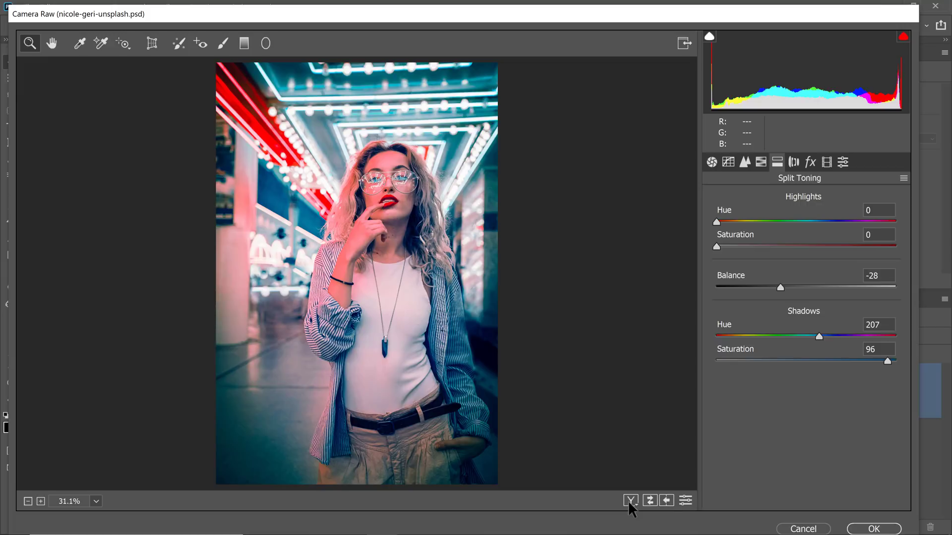
click(628, 500)
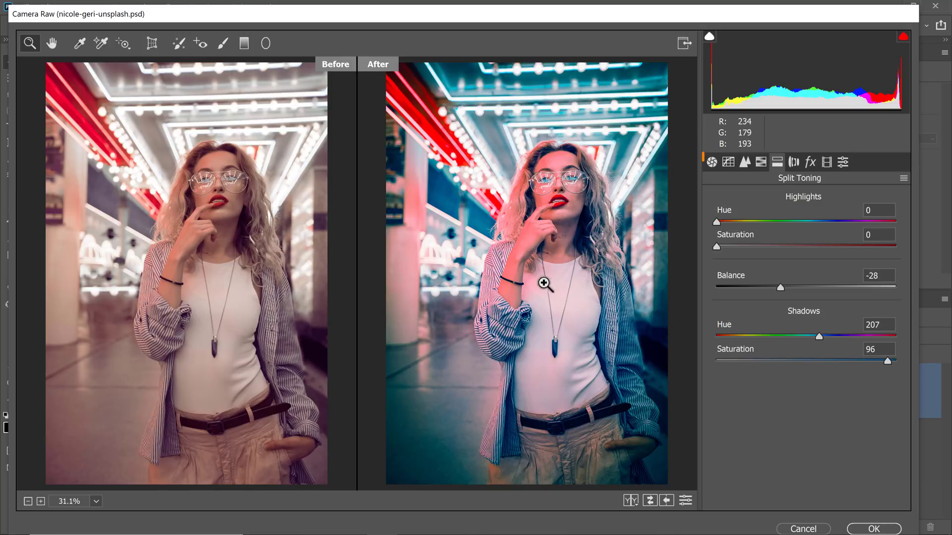
Step: In the Basic panel, cool the white balance to Temperature -13
click(712, 162)
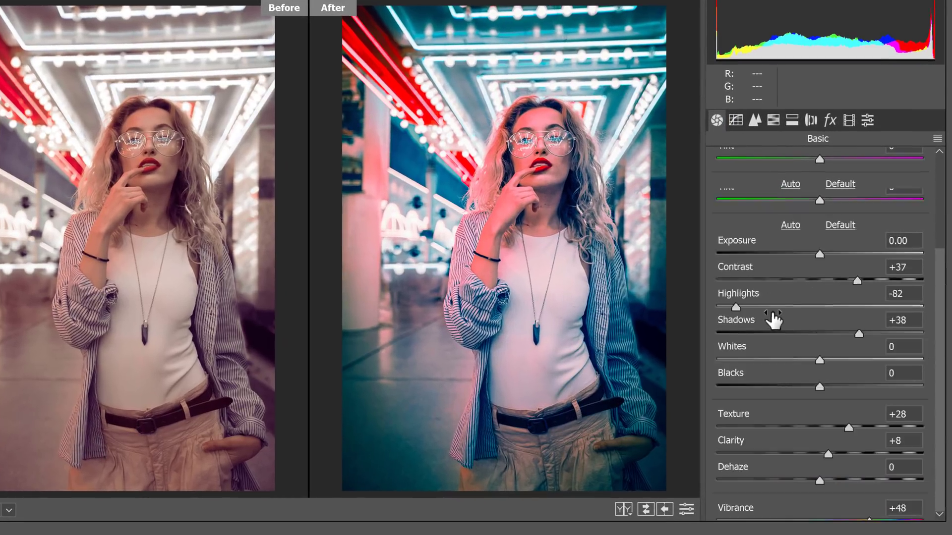
scroll(760, 335, up, 3)
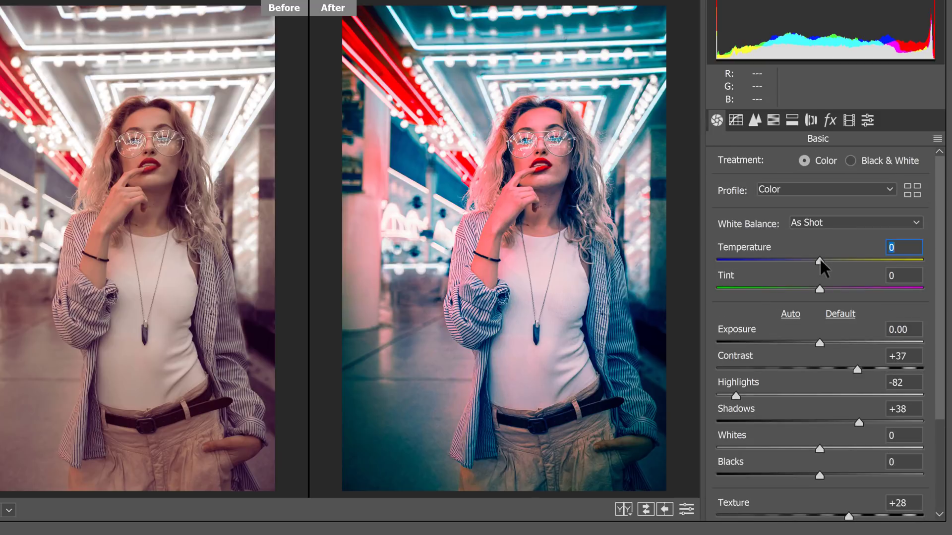
drag(819, 260, 807, 260)
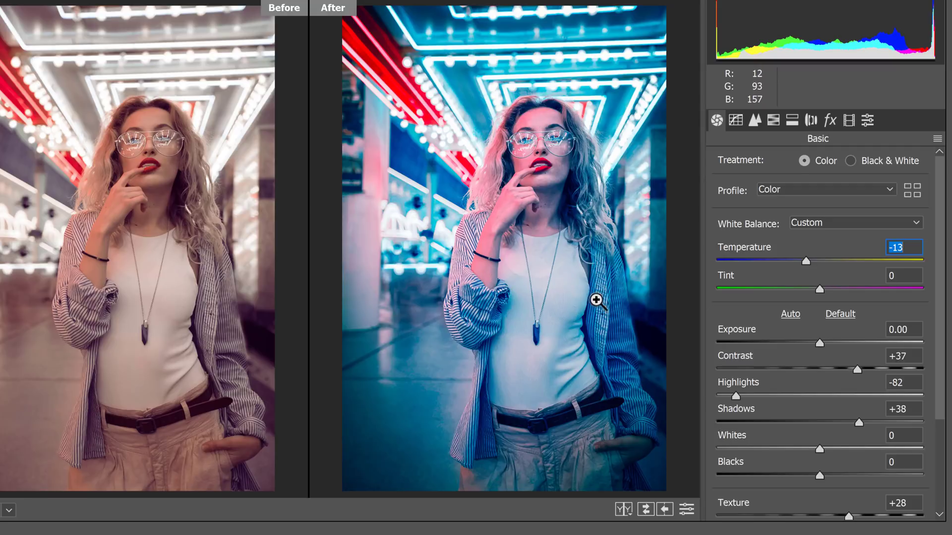
Step: Set HSL Oranges to Saturation +44 and Hue +46, toggling defaults to compare
click(773, 120)
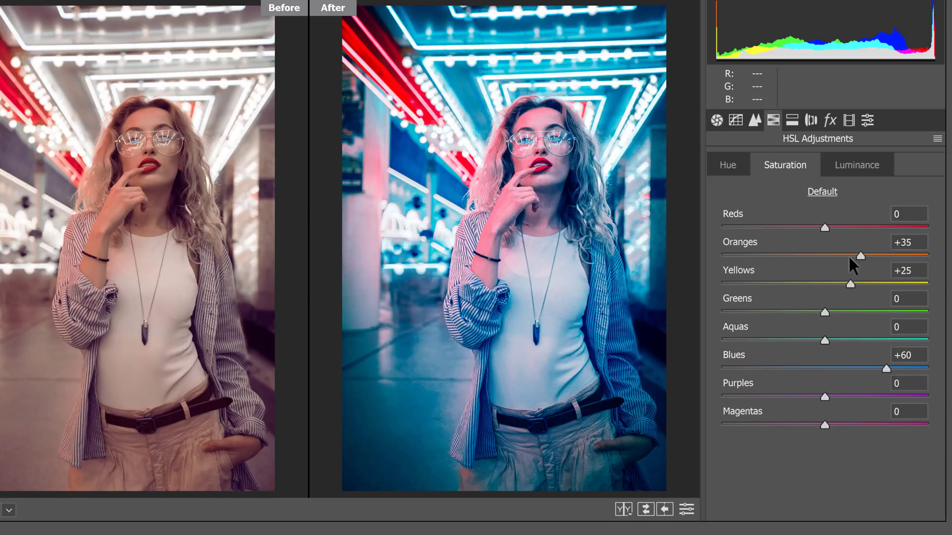
mouse_move(860, 256)
mouse_down()
mouse_move(830, 259)
mouse_move(870, 256)
mouse_up()
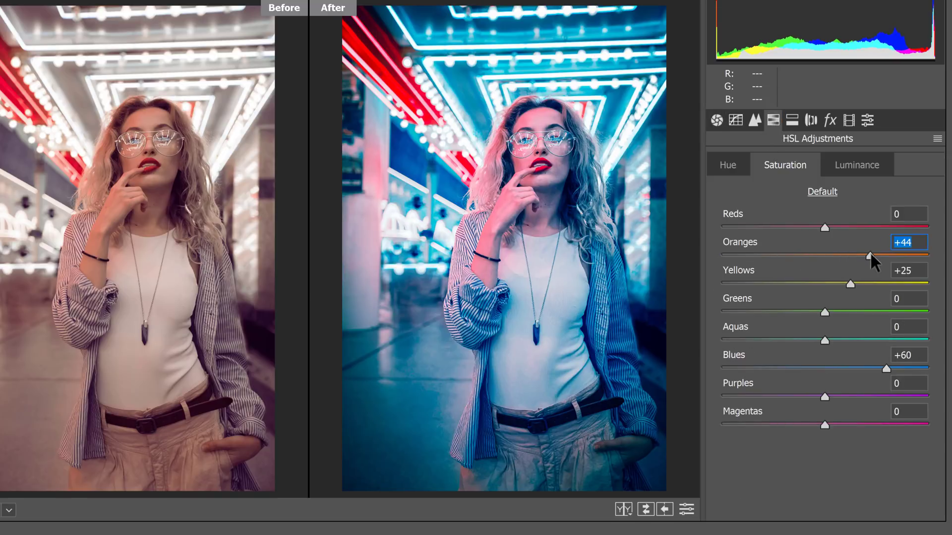
click(733, 170)
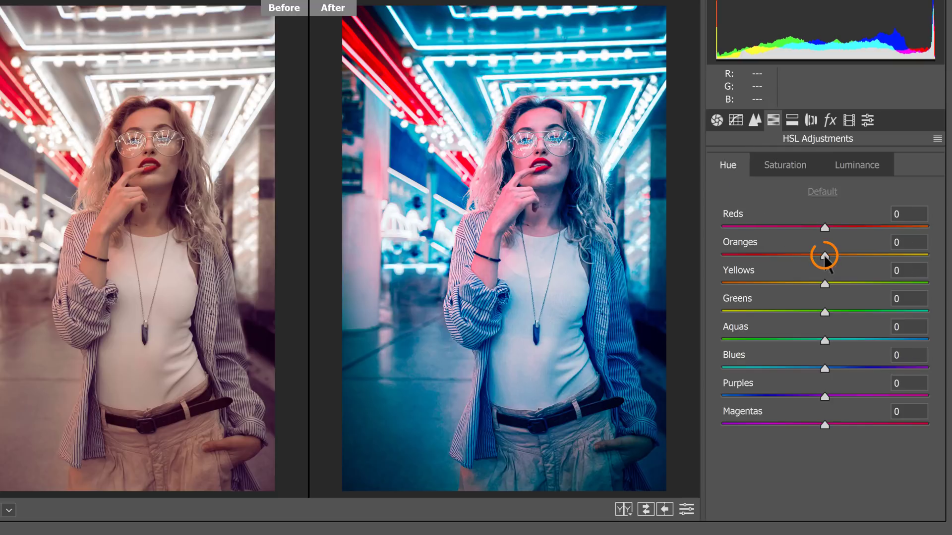
drag(824, 255, 871, 257)
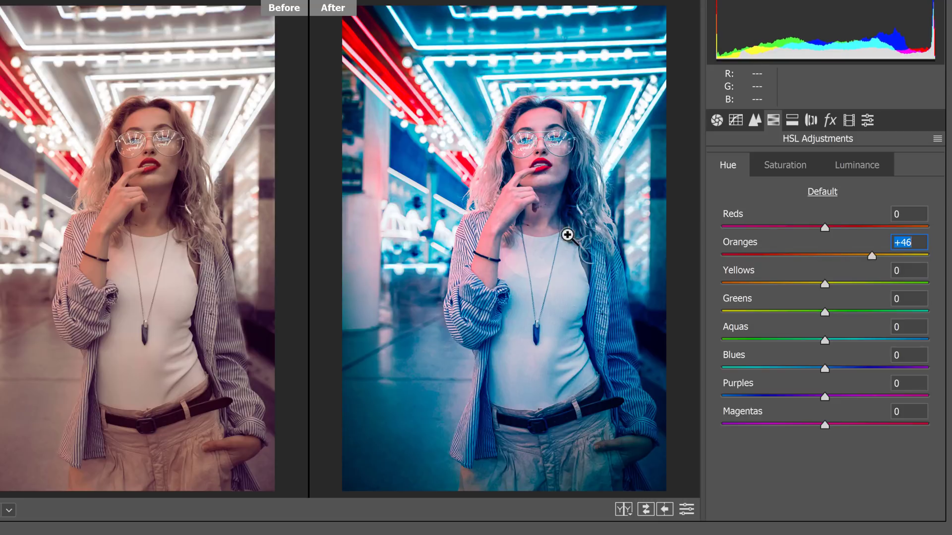
click(687, 511)
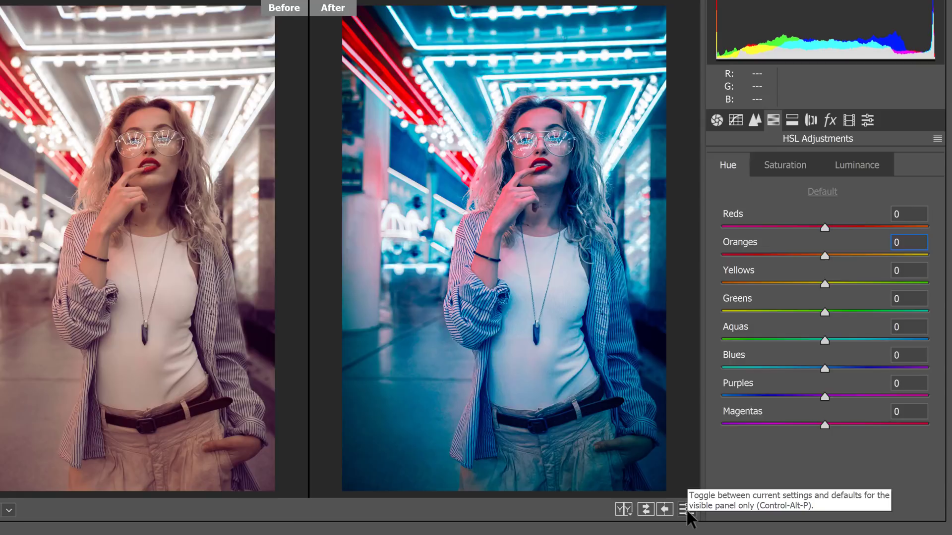
click(686, 509)
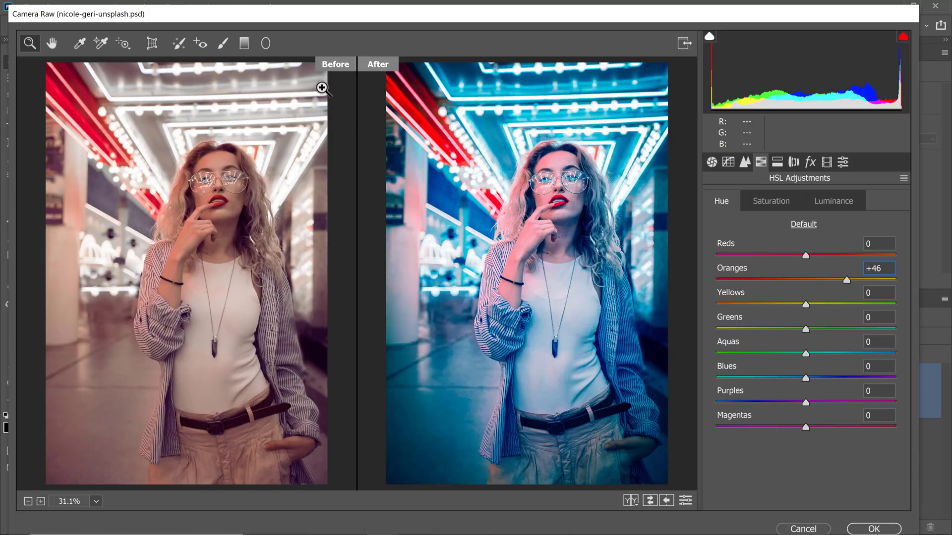
Step: Draw a radial filter ellipse over the face and reset its adjustments to zero
click(266, 43)
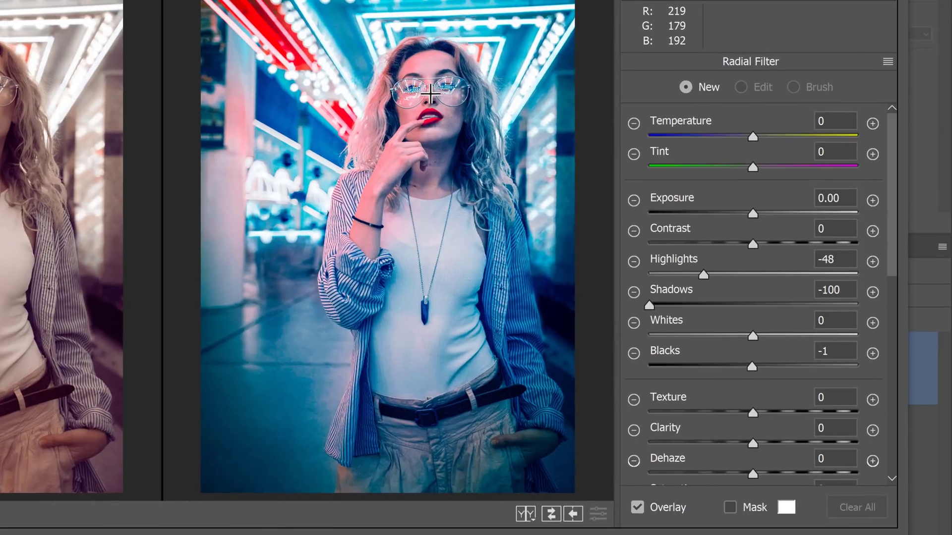
drag(445, 102, 468, 157)
key(space)
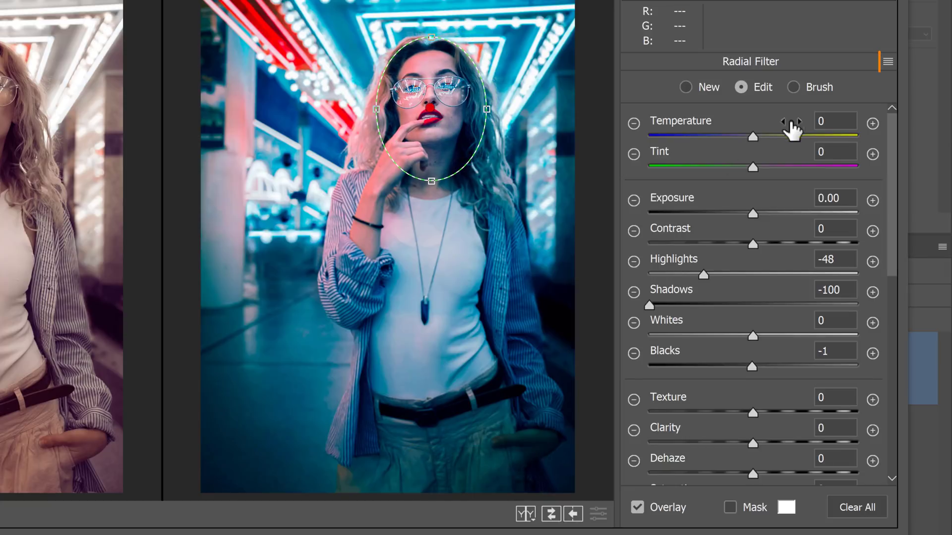
click(887, 62)
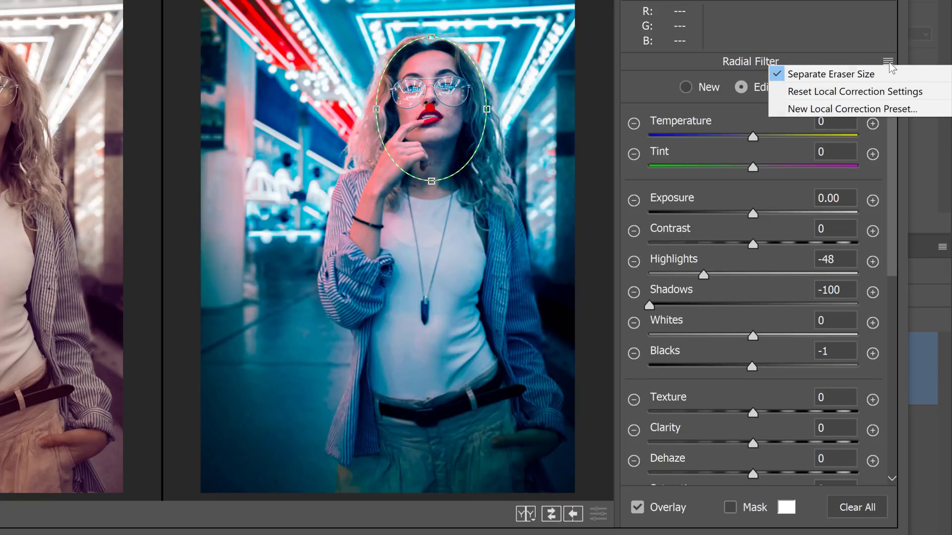
click(880, 92)
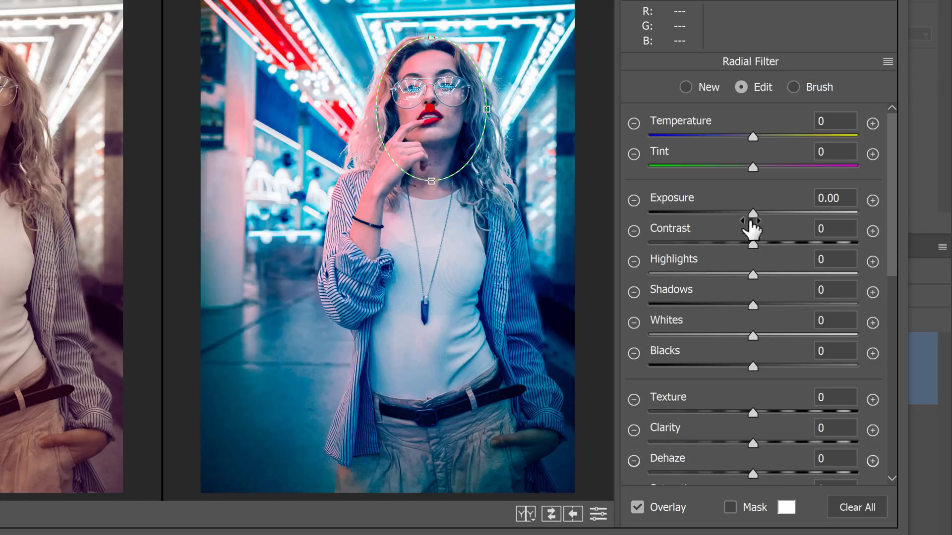
Step: Brighten inside the face ellipse with Exposure +0.10, Highlights +28 and Shadows +26
drag(751, 213, 784, 227)
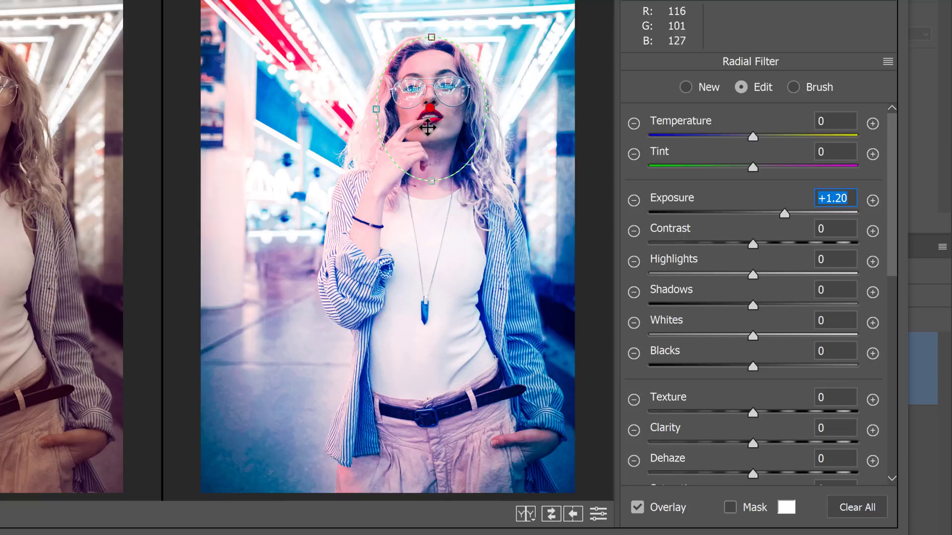
scroll(887, 209, down, 10)
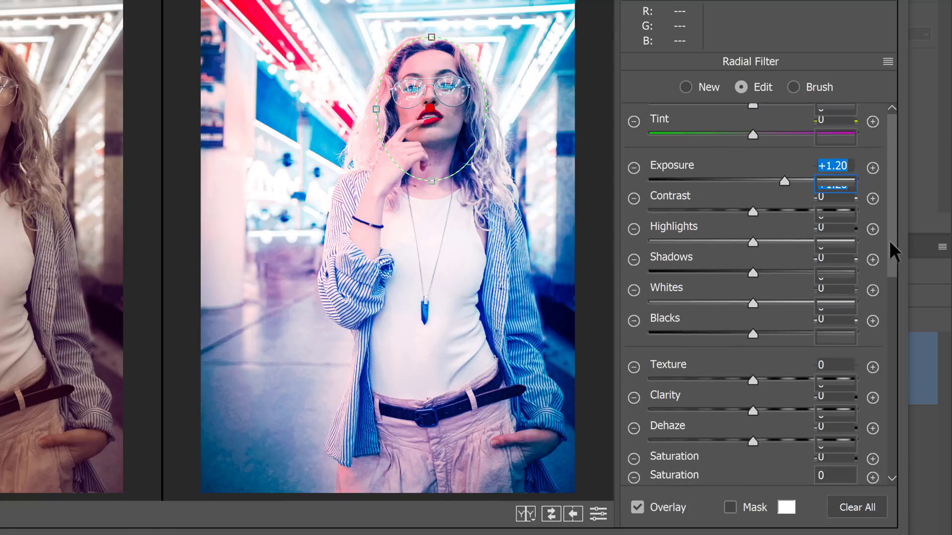
scroll(893, 382, down, 4)
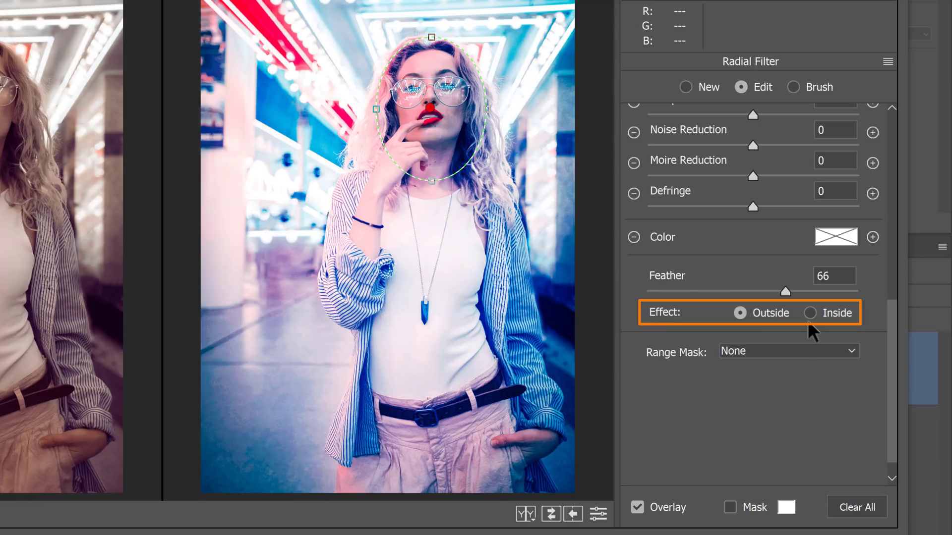
click(809, 313)
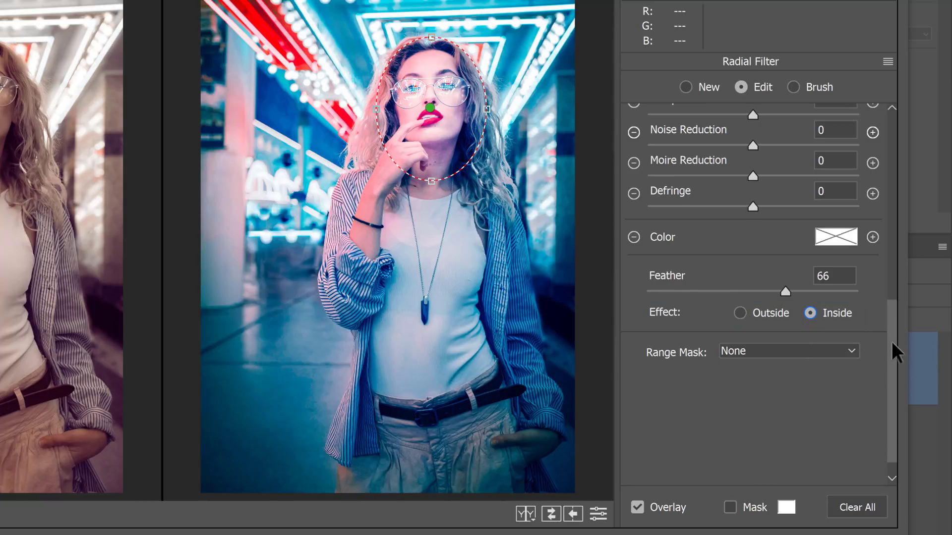
drag(891, 341, 887, 114)
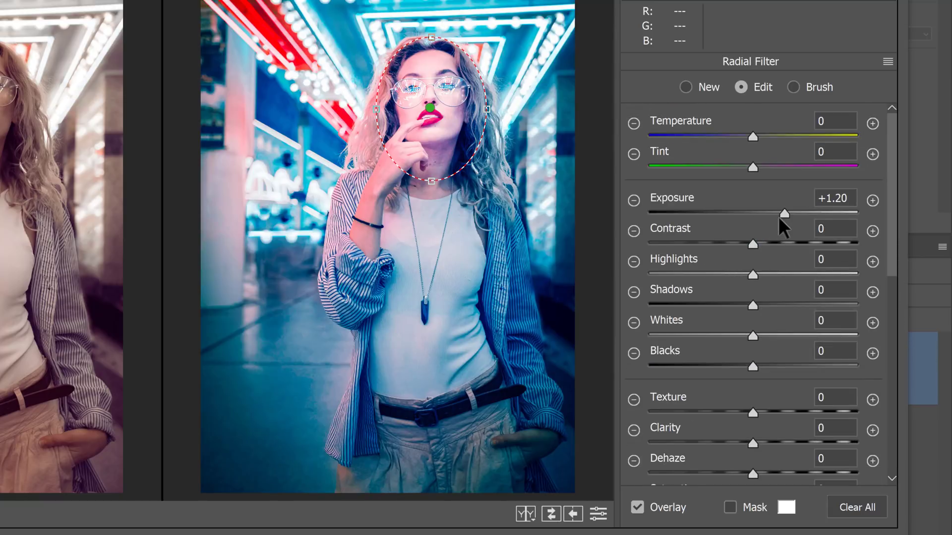
drag(779, 217, 754, 211)
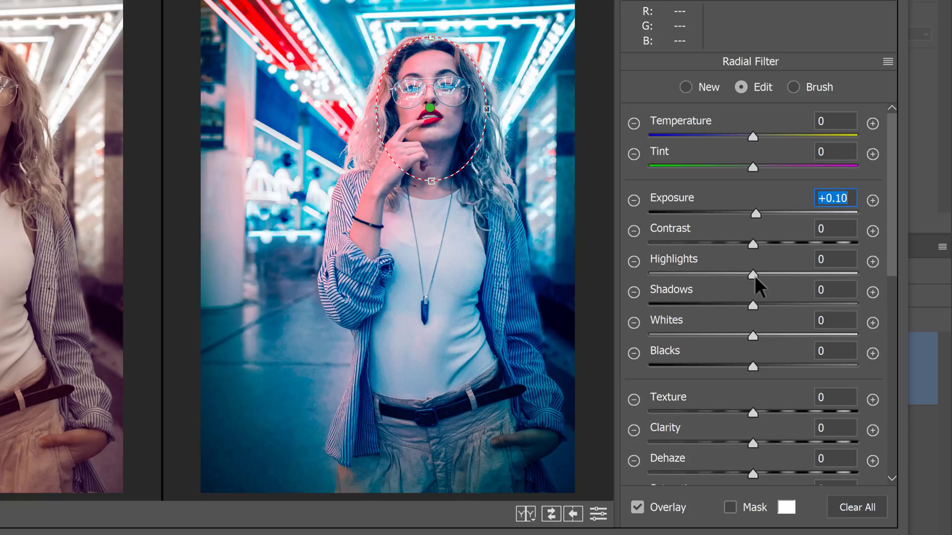
drag(752, 273, 777, 304)
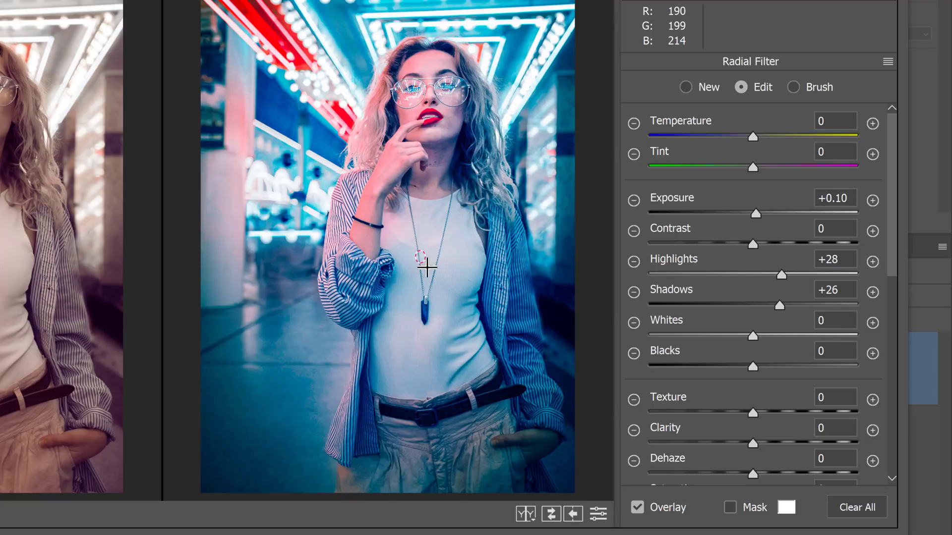
Step: Draw a reset oval filter around the woman, set to Outside, with Sharpness -100
drag(426, 267, 526, 419)
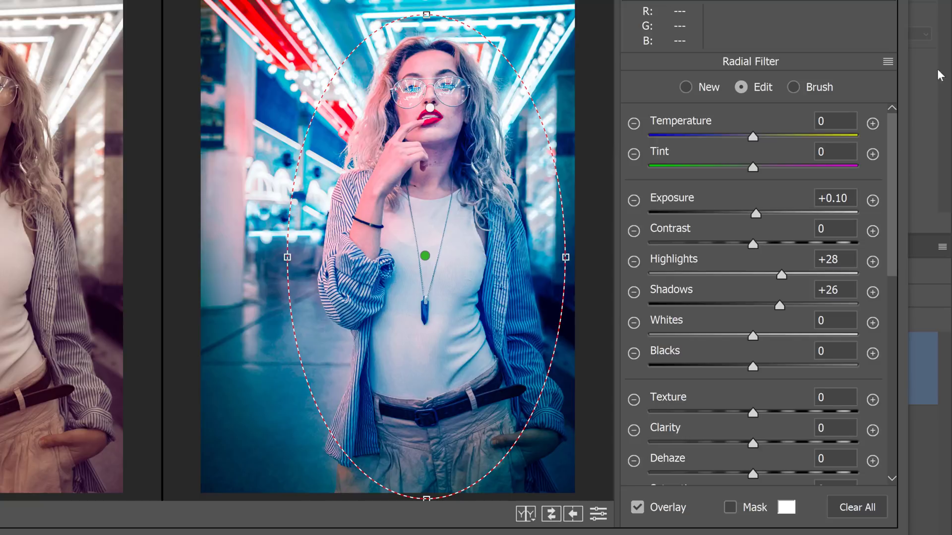
click(889, 59)
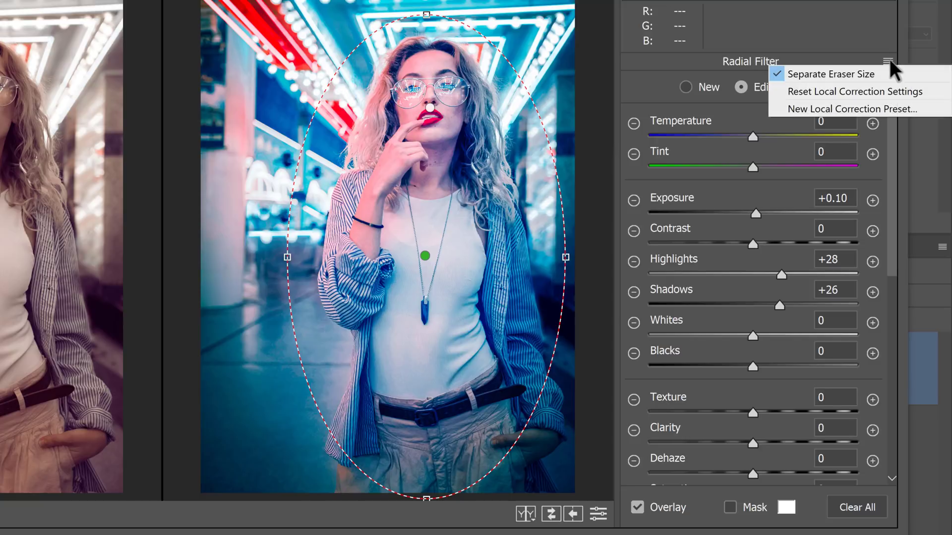
click(885, 91)
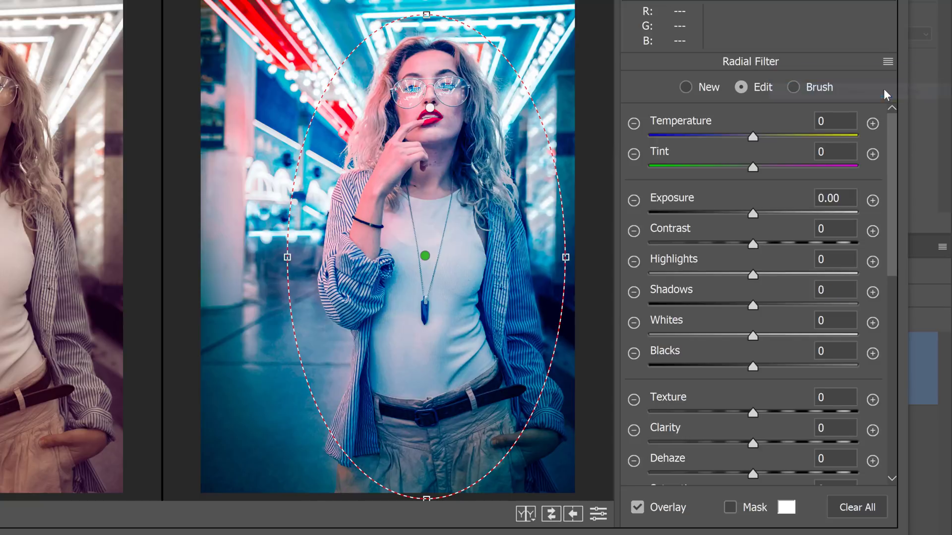
scroll(887, 238, down, 10)
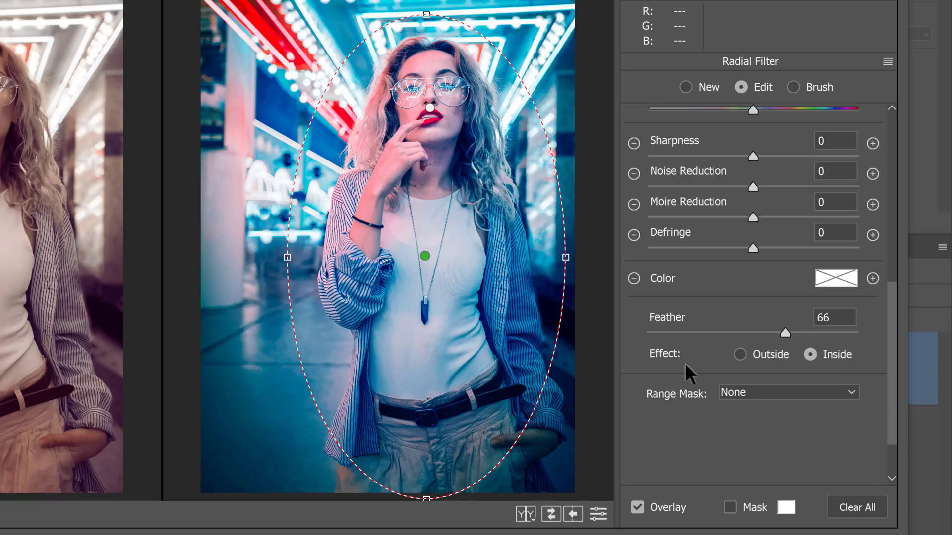
click(740, 355)
scroll(890, 391, up, 5)
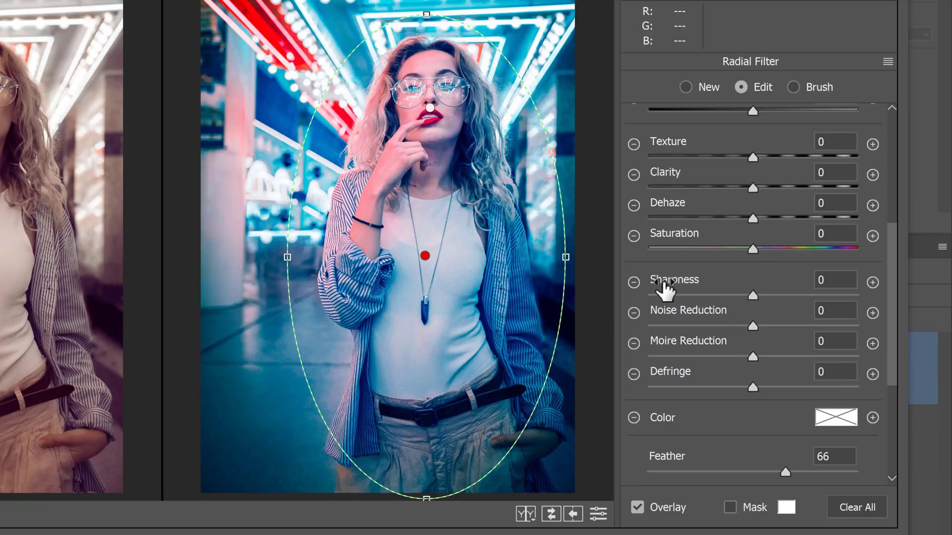
drag(751, 295, 626, 292)
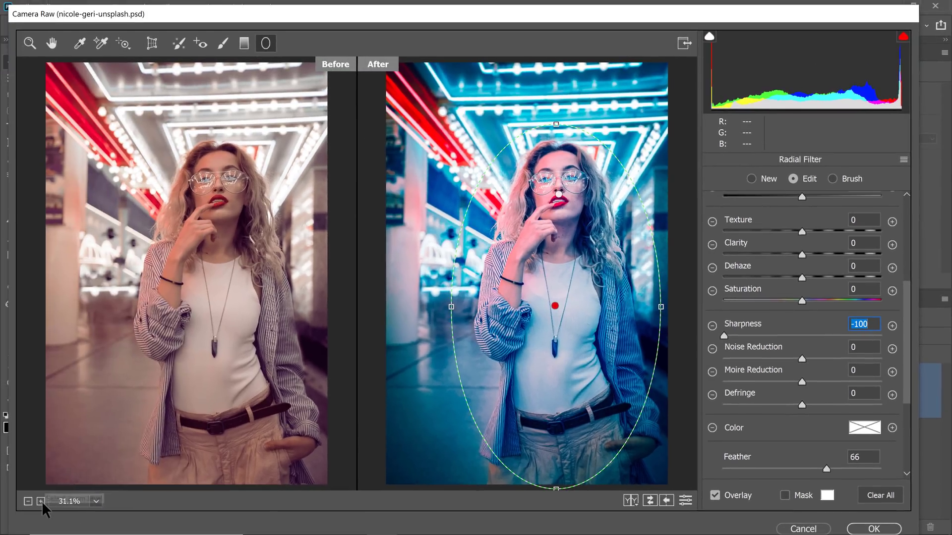
Step: Zoom to 100% beside the sleeve and check the outside blur, leaving Sharpness at -100
click(41, 501)
click(41, 500)
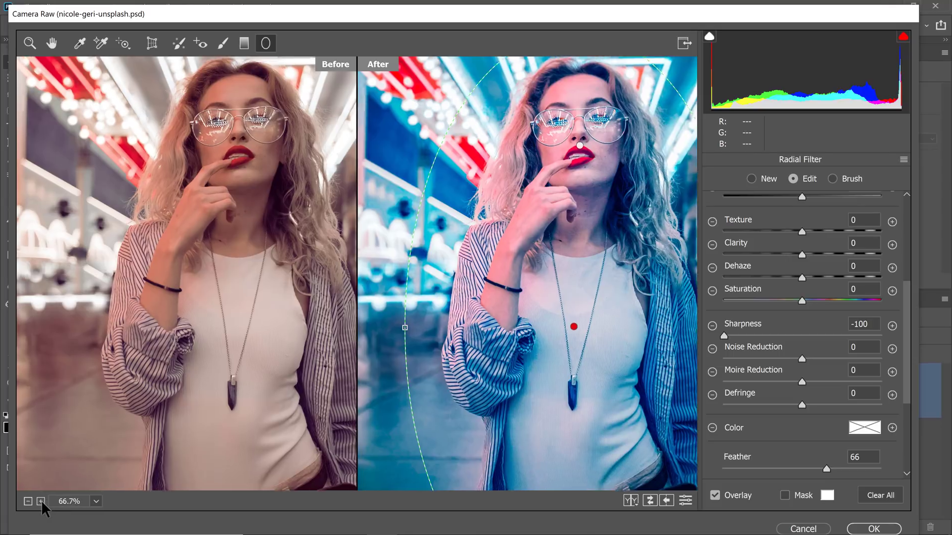
click(41, 501)
drag(400, 296, 701, 127)
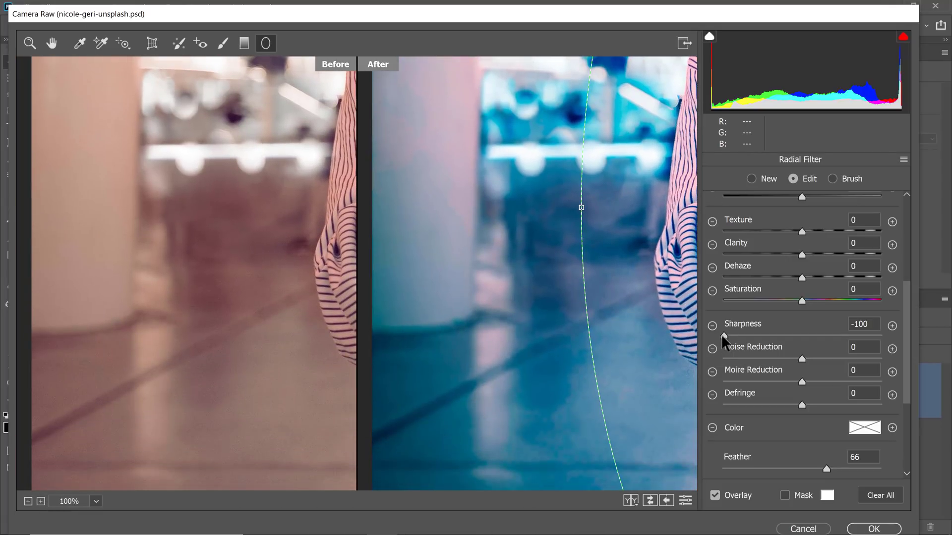
drag(723, 334, 844, 336)
drag(721, 332, 739, 355)
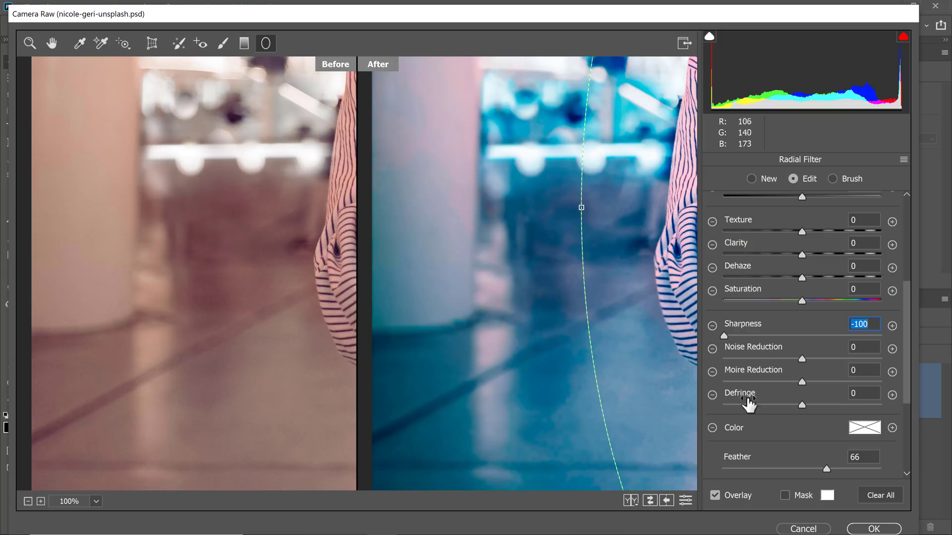
drag(904, 352, 906, 207)
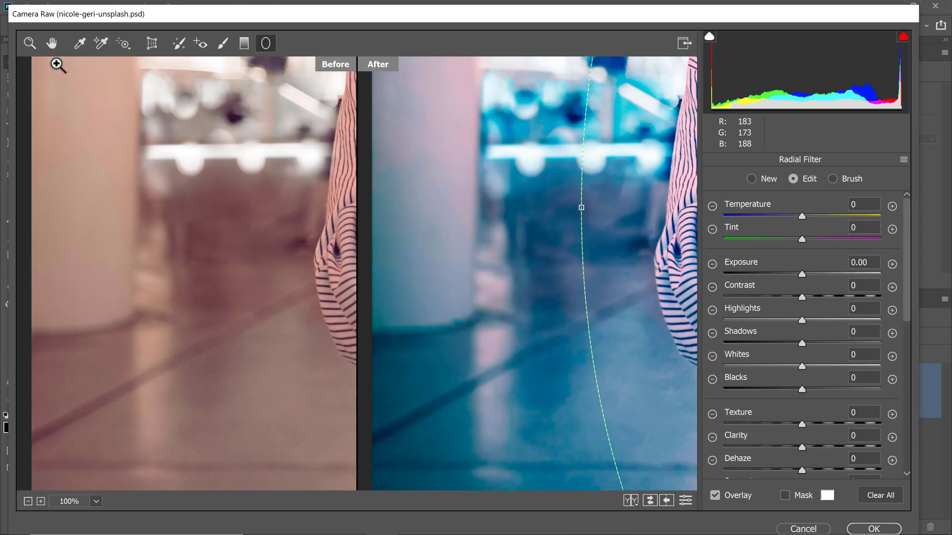
Step: Add film grain at Amount 20, Size 25, Roughness 50, then fit the image in view
click(51, 47)
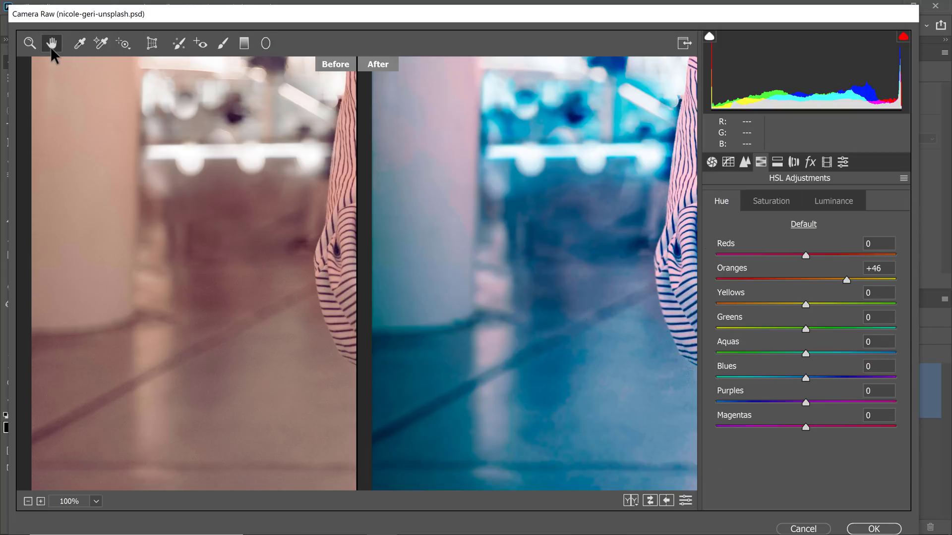
click(810, 162)
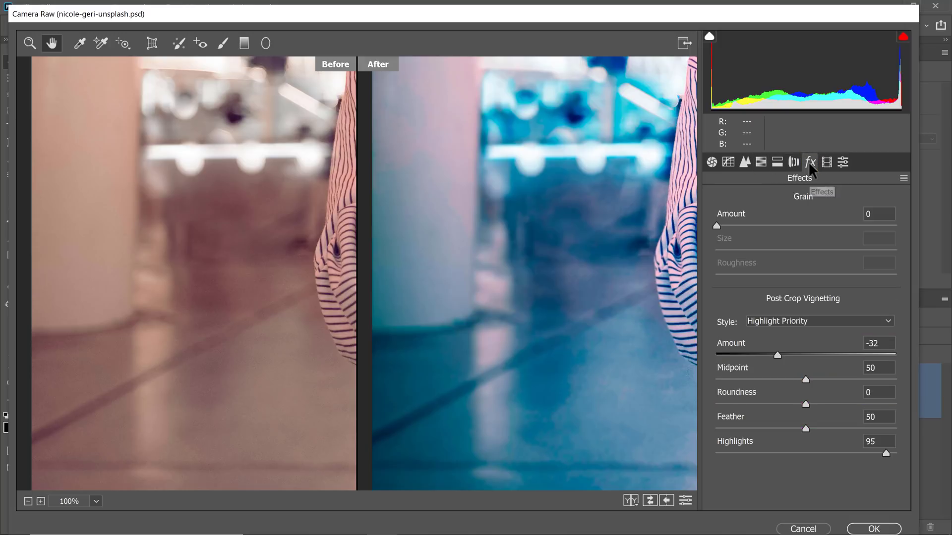
drag(715, 222, 735, 222)
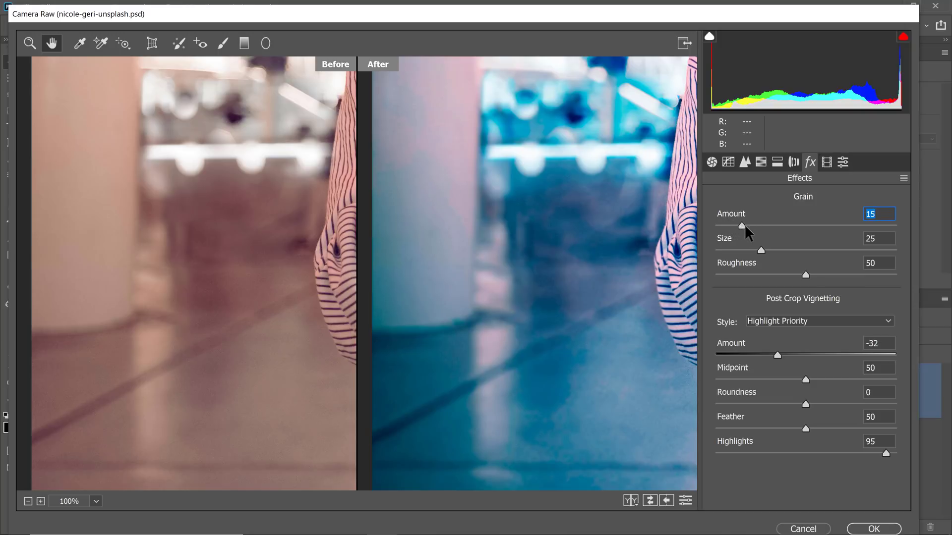
double_click(746, 224)
drag(717, 226, 722, 227)
click(96, 501)
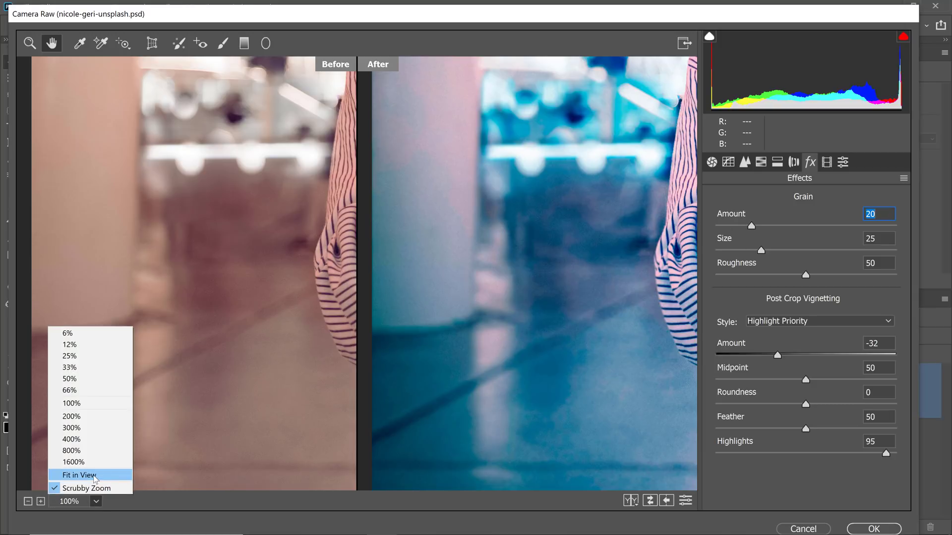
click(96, 476)
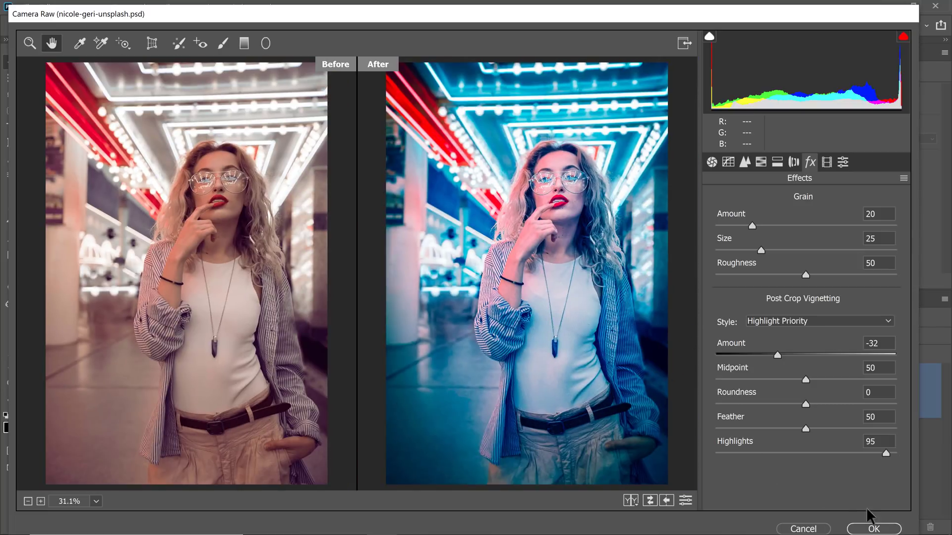
Step: Apply the grade, then reopen Camera Raw, lighten the vignette to -18, and reapply
click(872, 527)
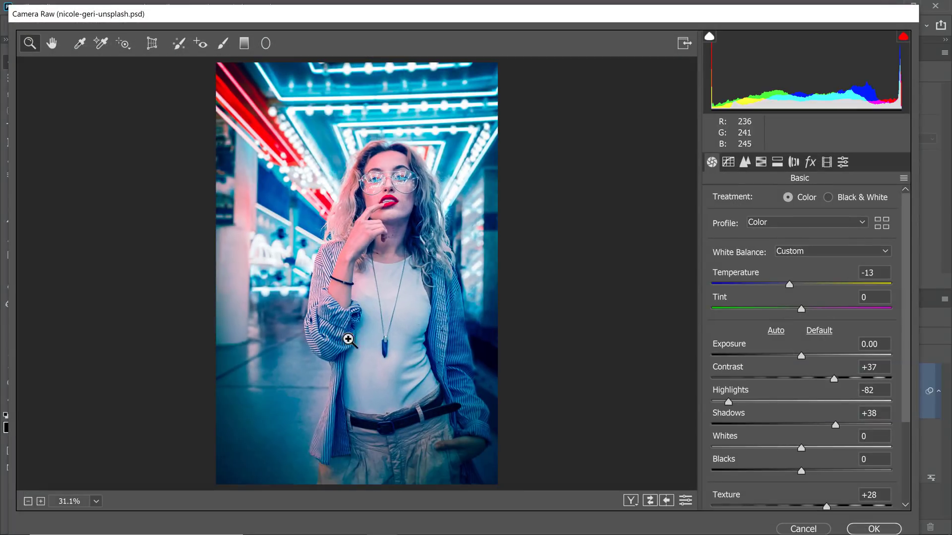
click(810, 162)
drag(776, 352, 789, 353)
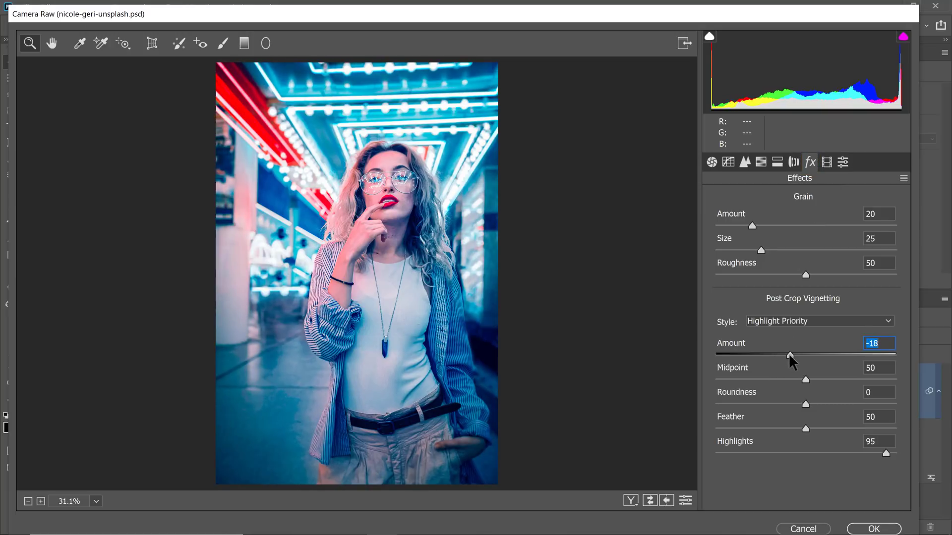
click(874, 528)
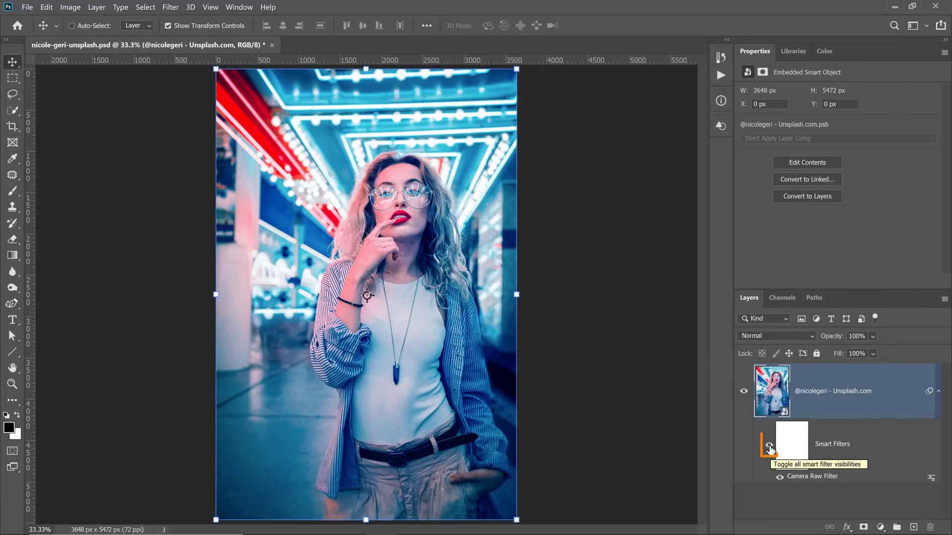
click(768, 447)
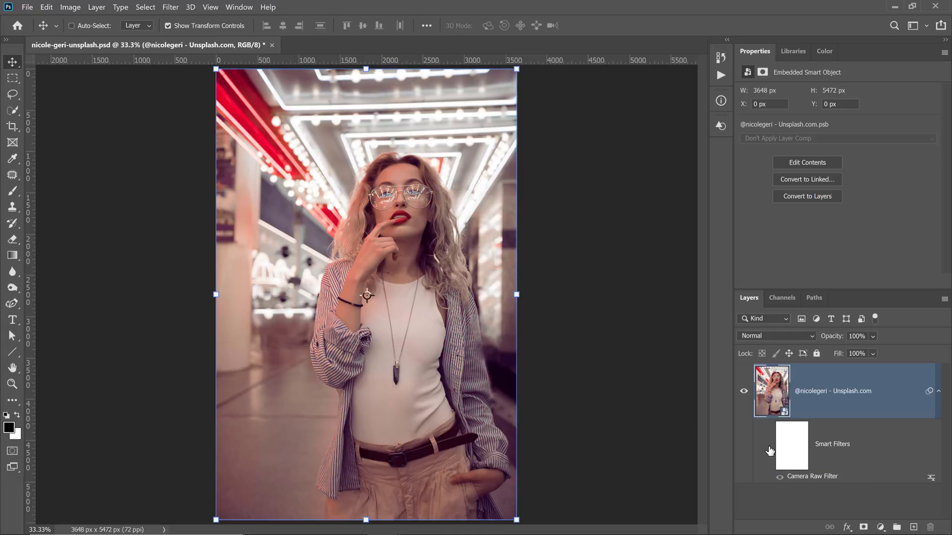
click(768, 449)
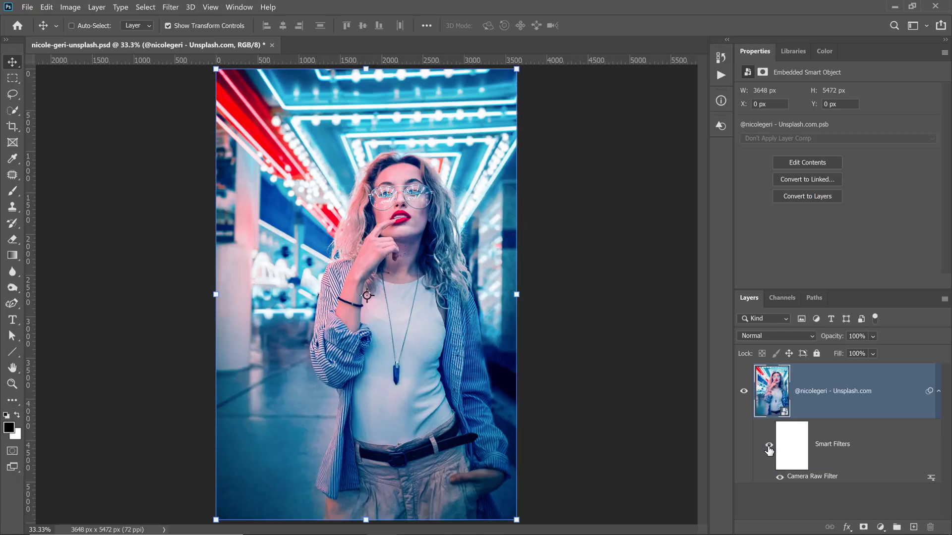